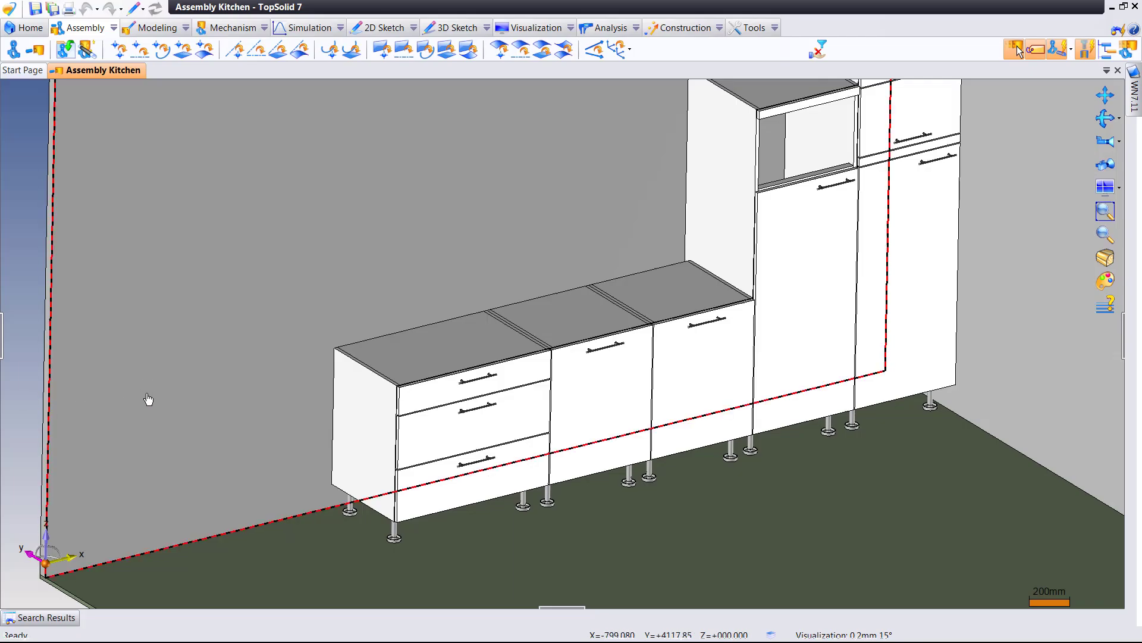
# Step: Edit the inclusion of the three-drawer base cabinet and show its subcomponents
pyautogui.moveTo(148, 400); pyautogui.dragTo(146, 352, button='middle')
pyautogui.scroll(5, 272, 375)
pyautogui.moveTo(273, 378); pyautogui.dragTo(52, 361, button='middle')
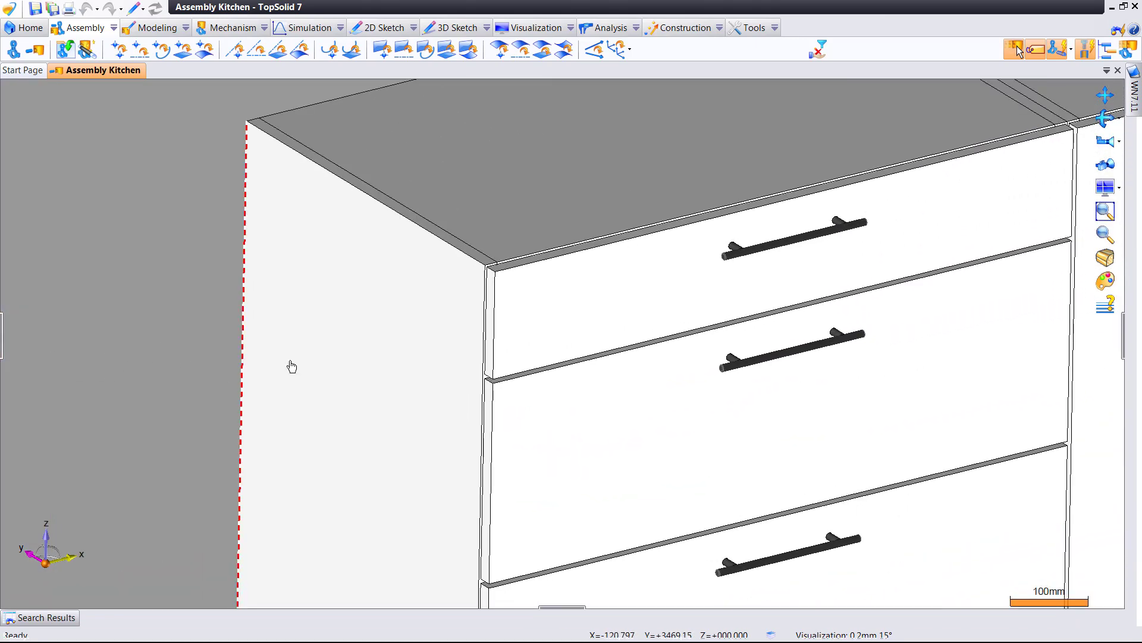
pyautogui.rightClick(538, 241)
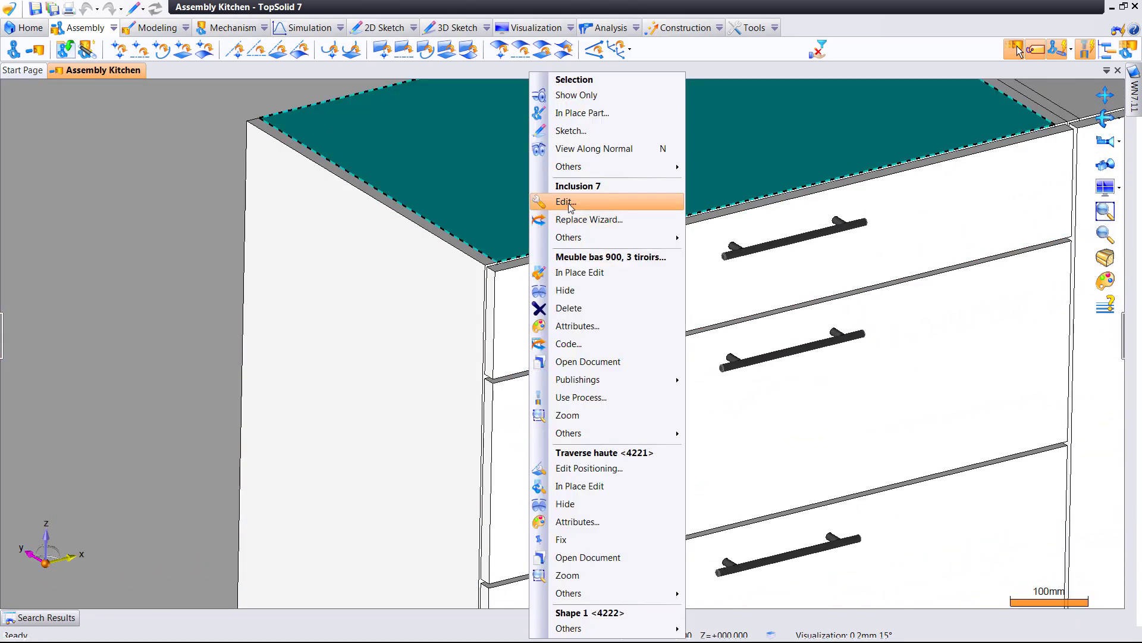
pyautogui.click(566, 203)
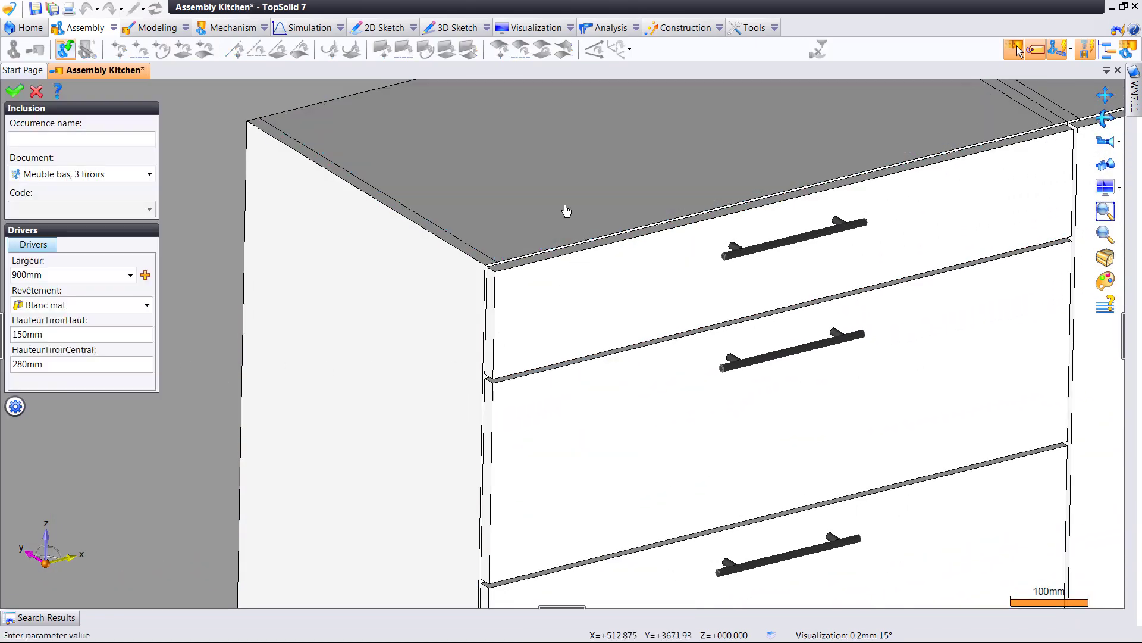
pyautogui.click(16, 408)
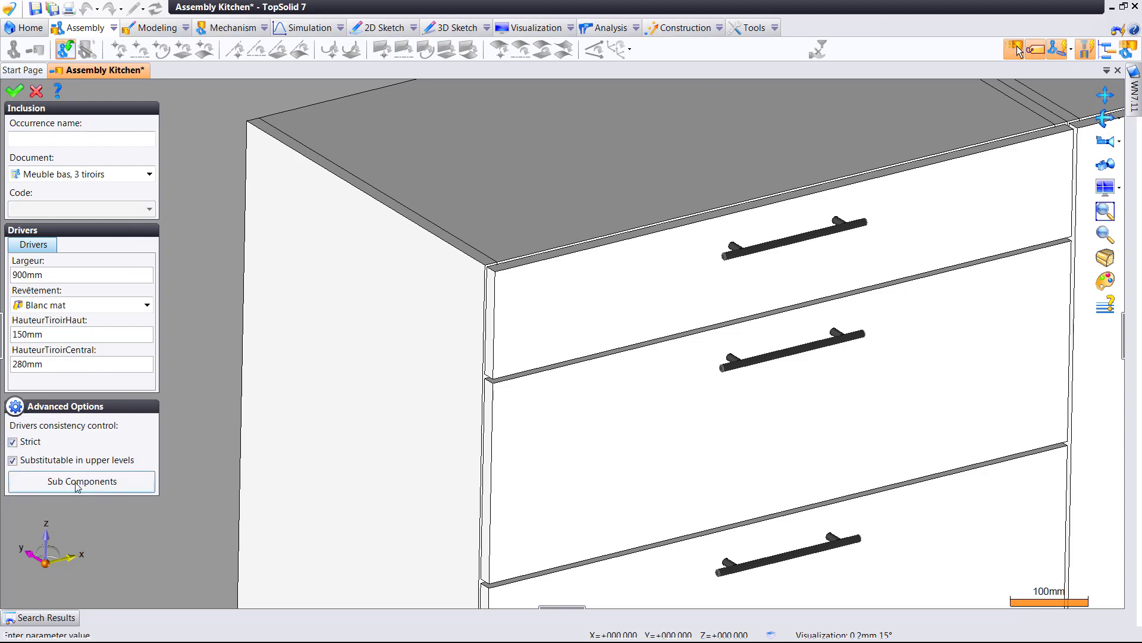
pyautogui.click(99, 487)
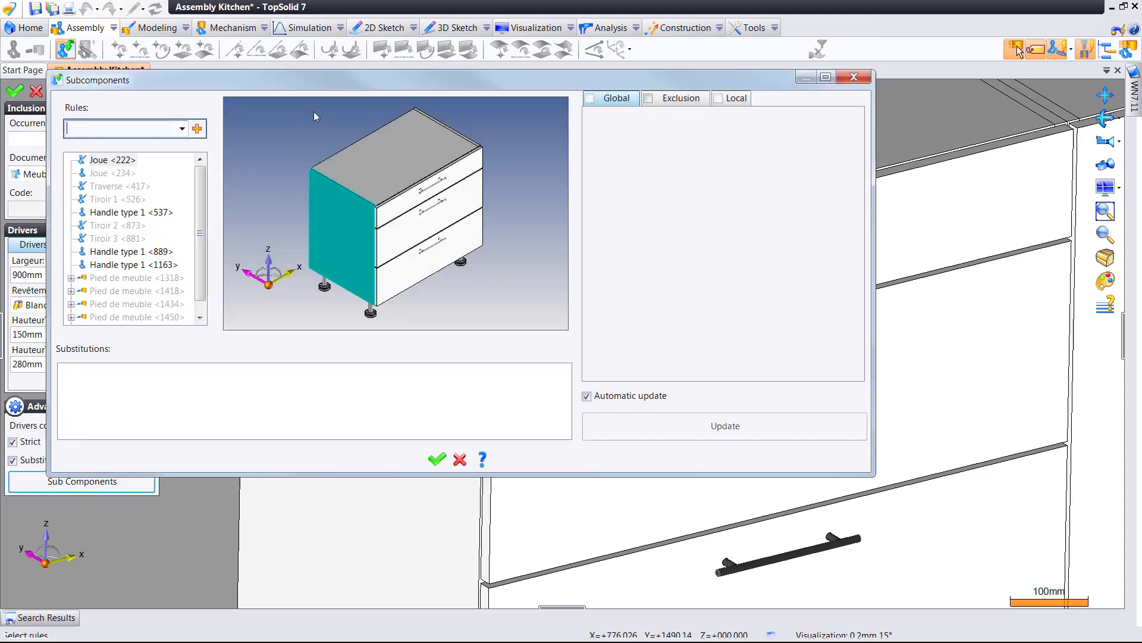
# Step: Apply a local substitution to the top drawer's handle using the Handle type 2 family
pyautogui.moveTo(301, 175); pyautogui.dragTo(357, 184, button='middle')
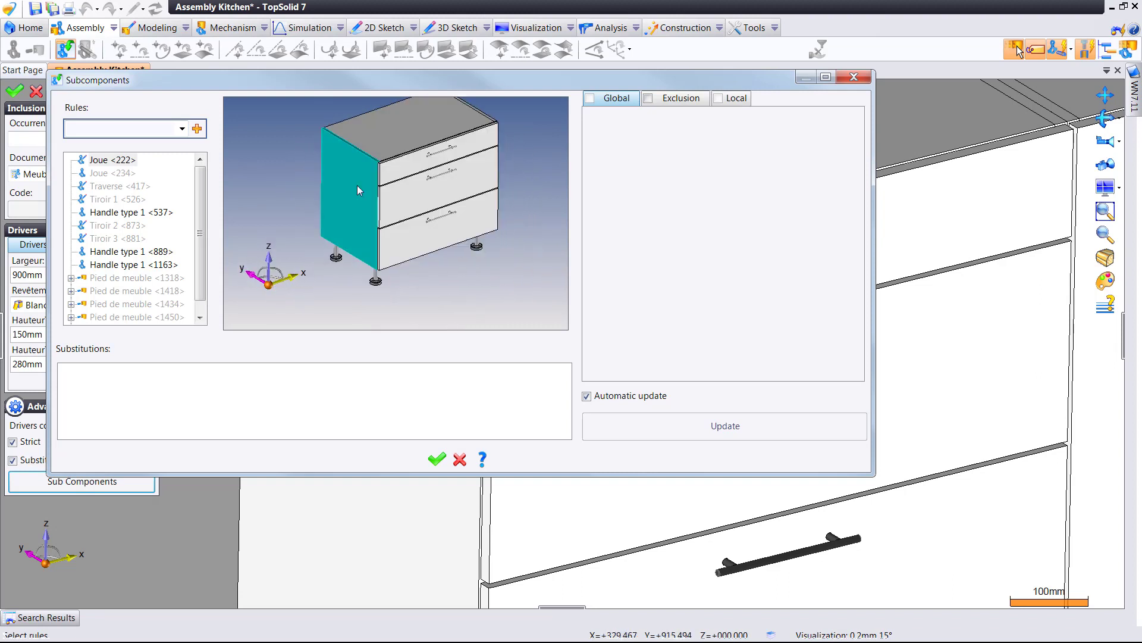
pyautogui.scroll(8, 451, 141)
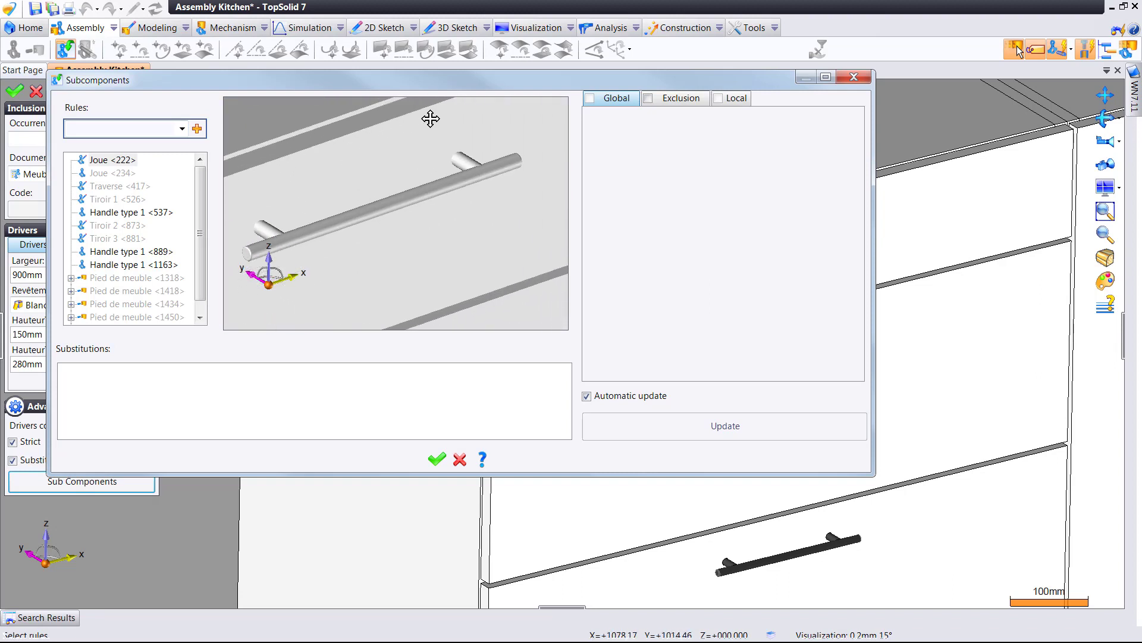
pyautogui.click(448, 182)
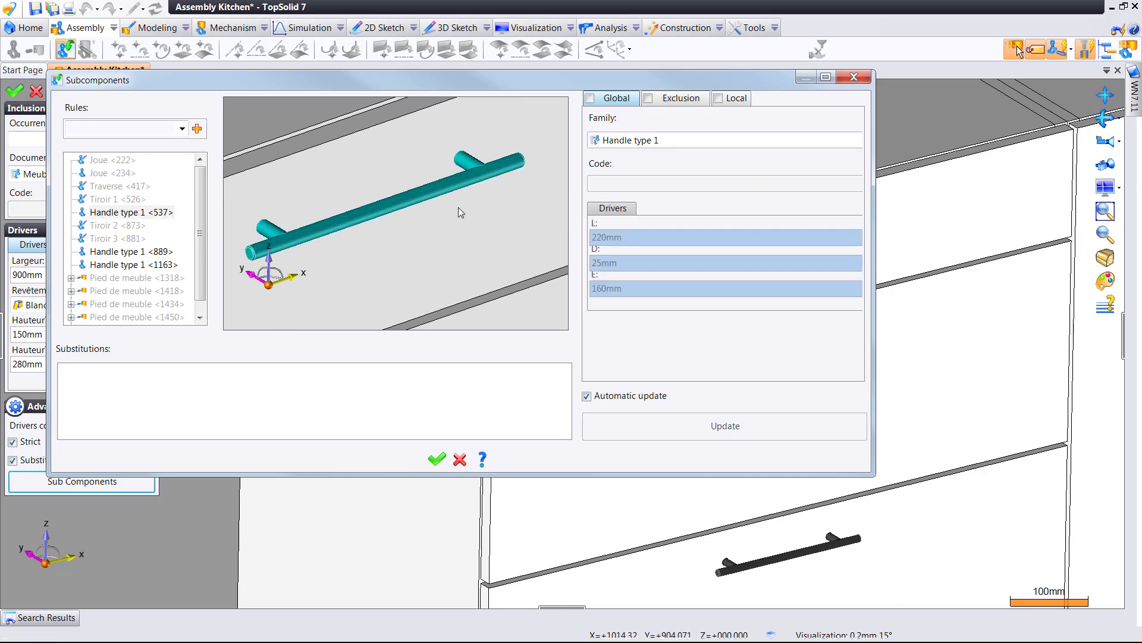
pyautogui.scroll(-3, 458, 208)
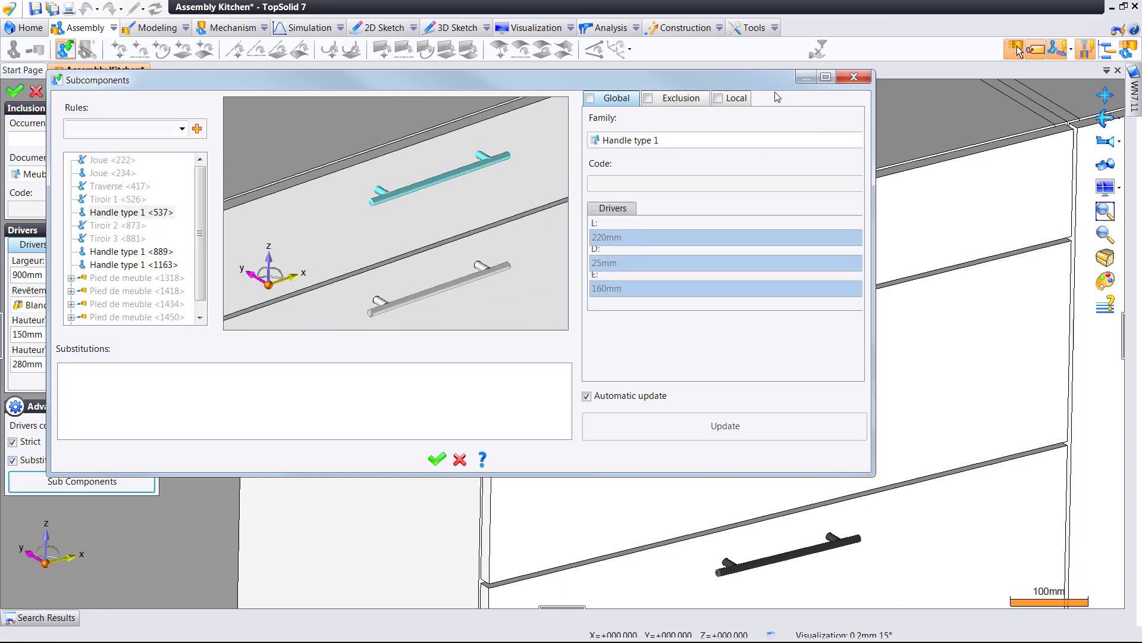
pyautogui.click(737, 99)
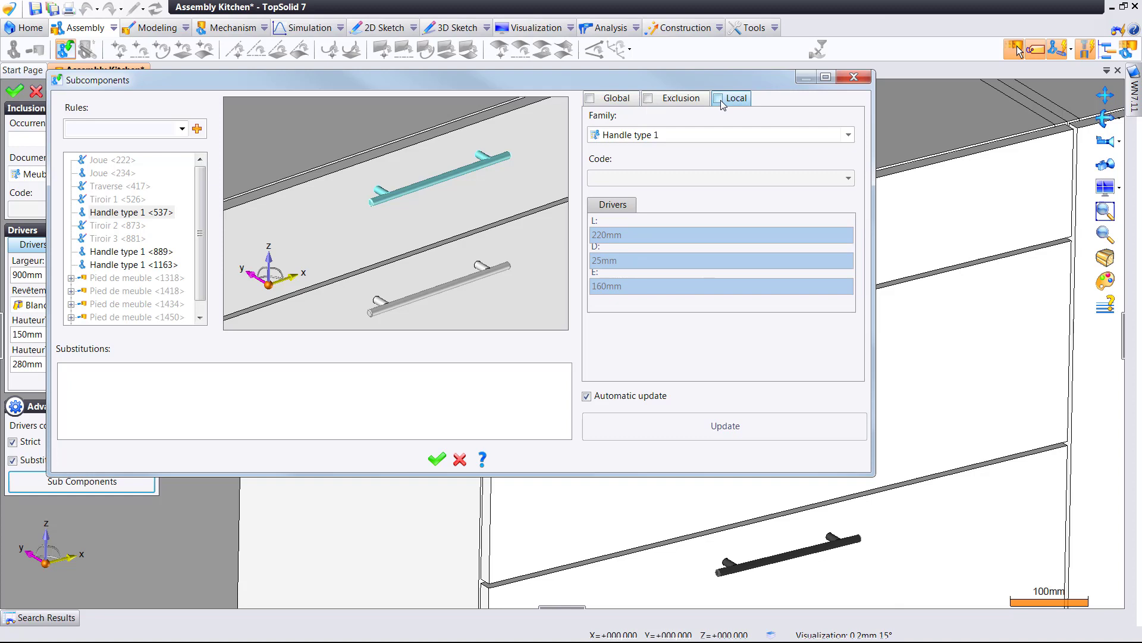
pyautogui.click(719, 99)
pyautogui.click(674, 134)
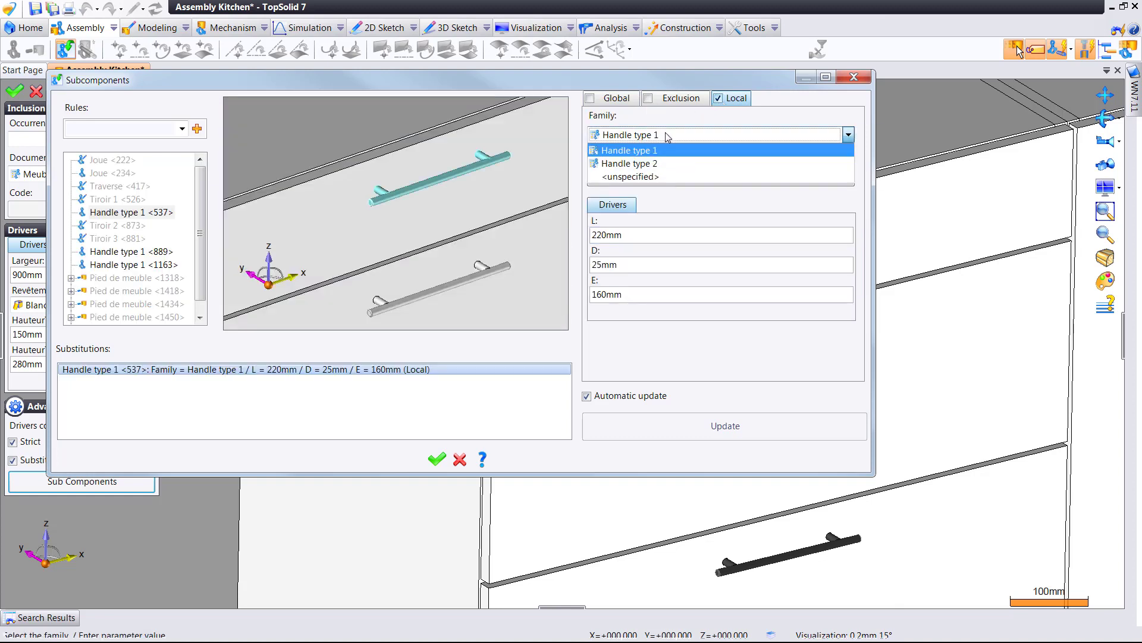
pyautogui.click(660, 162)
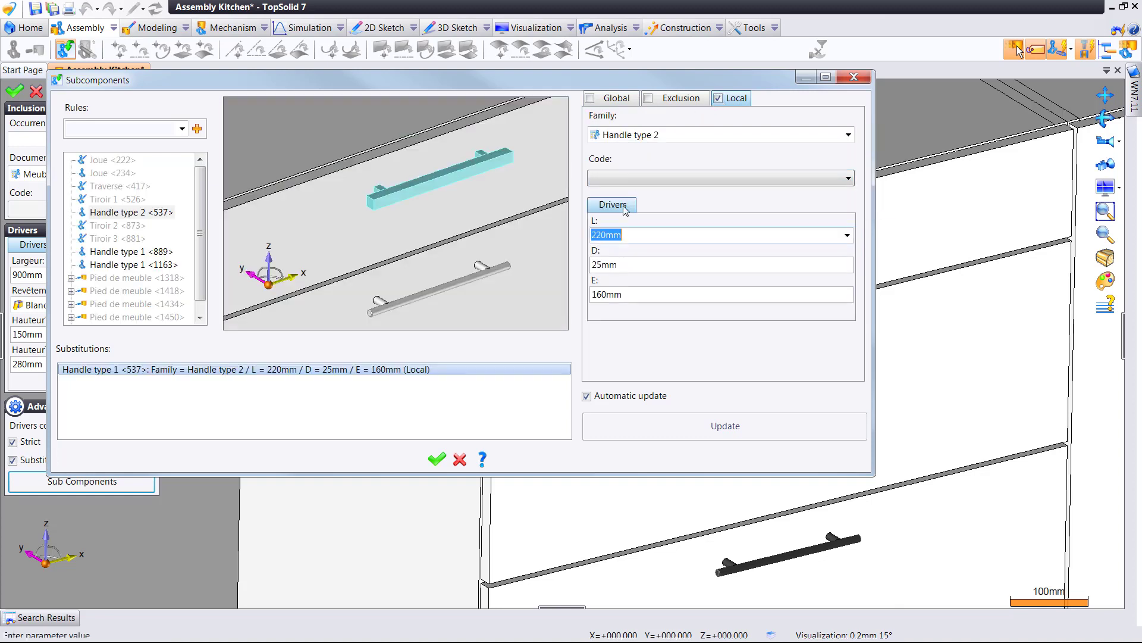
# Step: Set driver L of the substituted handle to 240mm and validate the cabinet's inclusion edit
pyautogui.doubleClick(644, 238)
pyautogui.write('240')
pyautogui.press('Return')
pyautogui.click(587, 395)
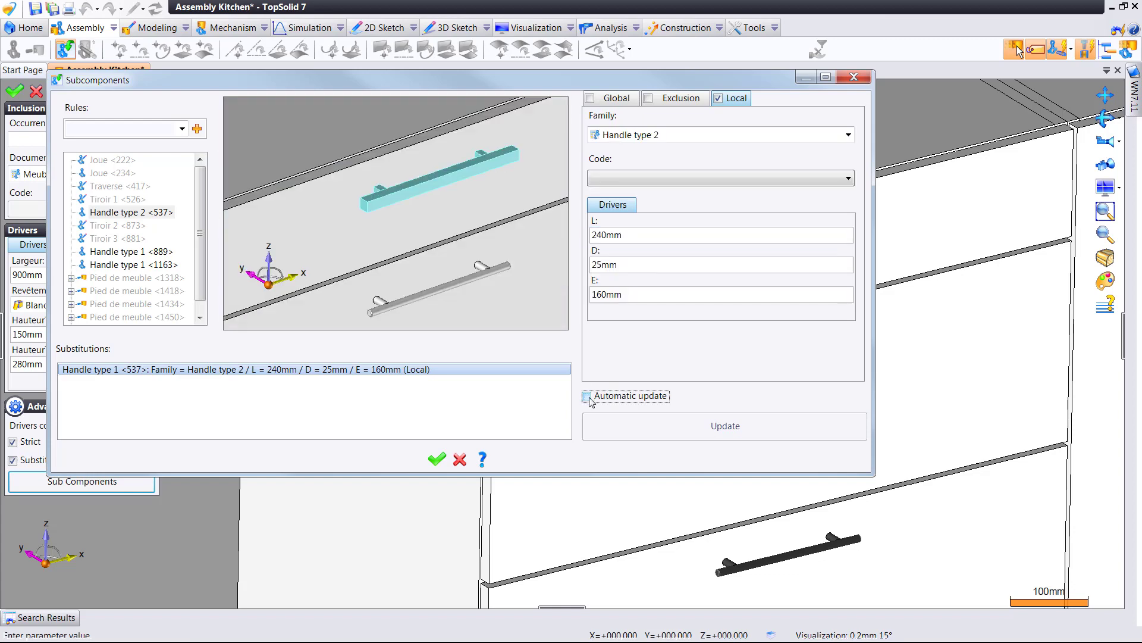
pyautogui.click(587, 396)
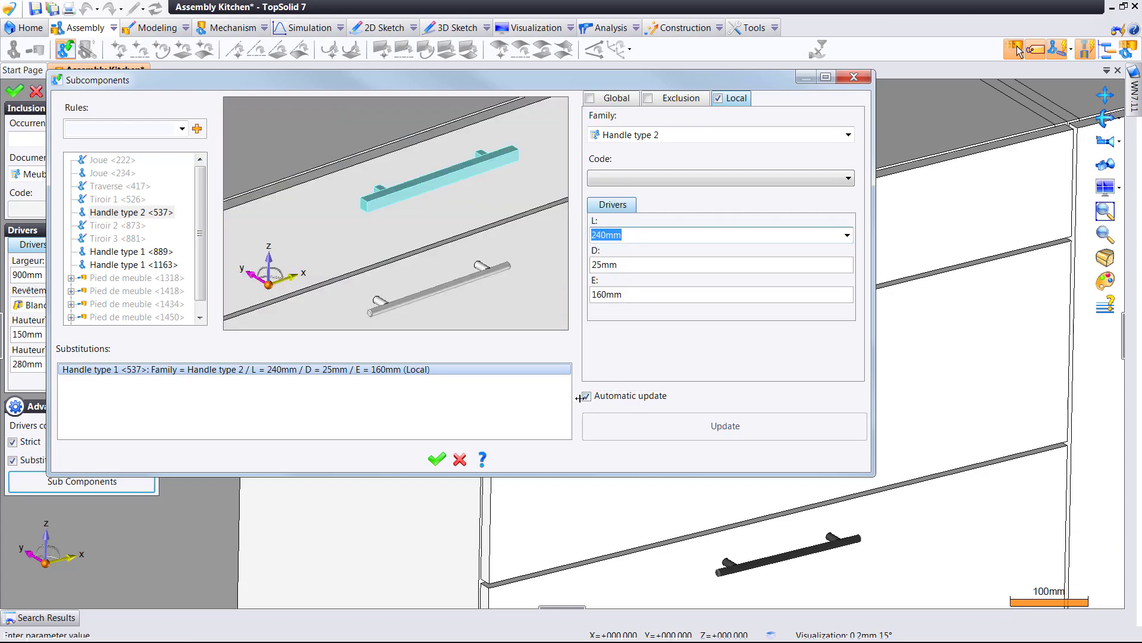
pyautogui.click(437, 458)
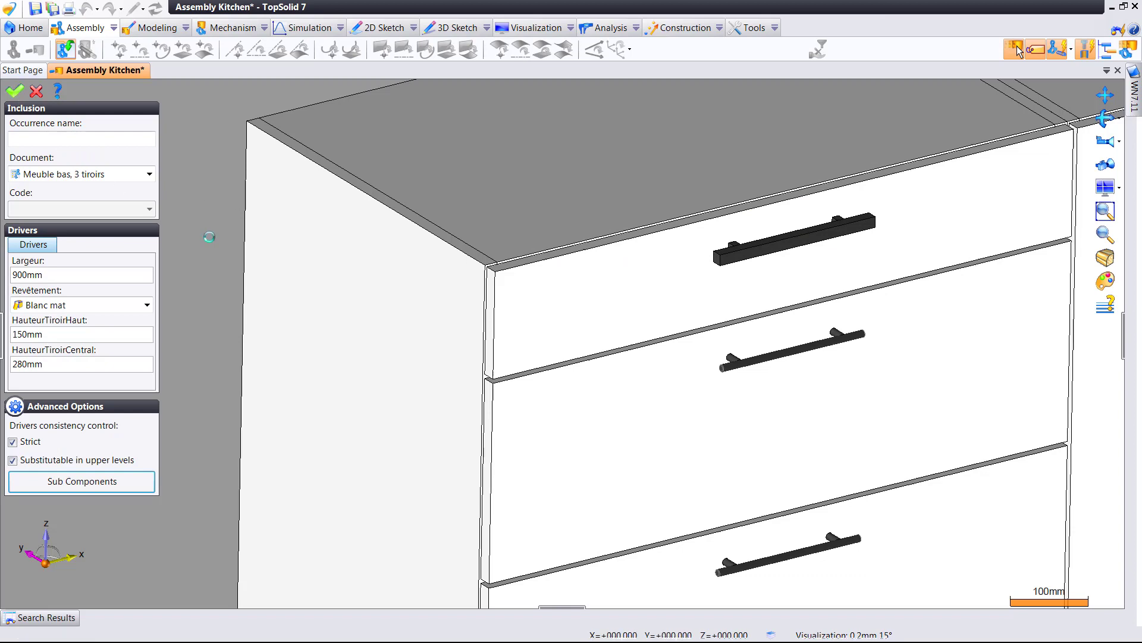
pyautogui.click(14, 90)
# Step: Reopen the three-drawer cabinet's inclusion for editing and bring up its subcomponents again
pyautogui.moveTo(528, 308); pyautogui.dragTo(427, 302, button='middle')
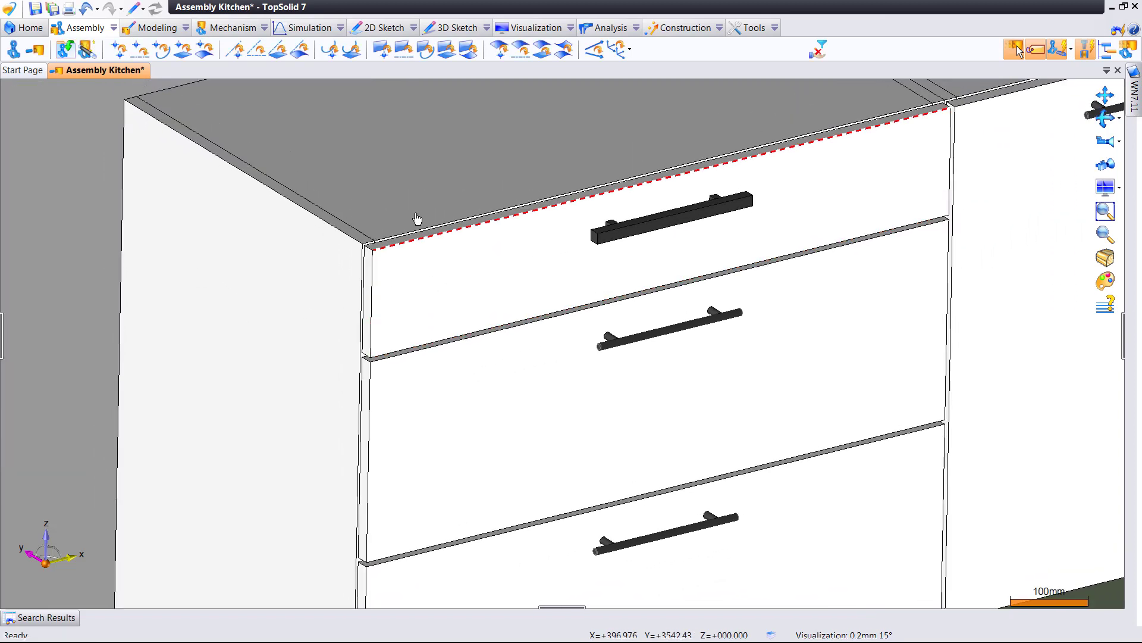
pyautogui.rightClick(382, 167)
pyautogui.moveTo(390, 167)
pyautogui.click(401, 202)
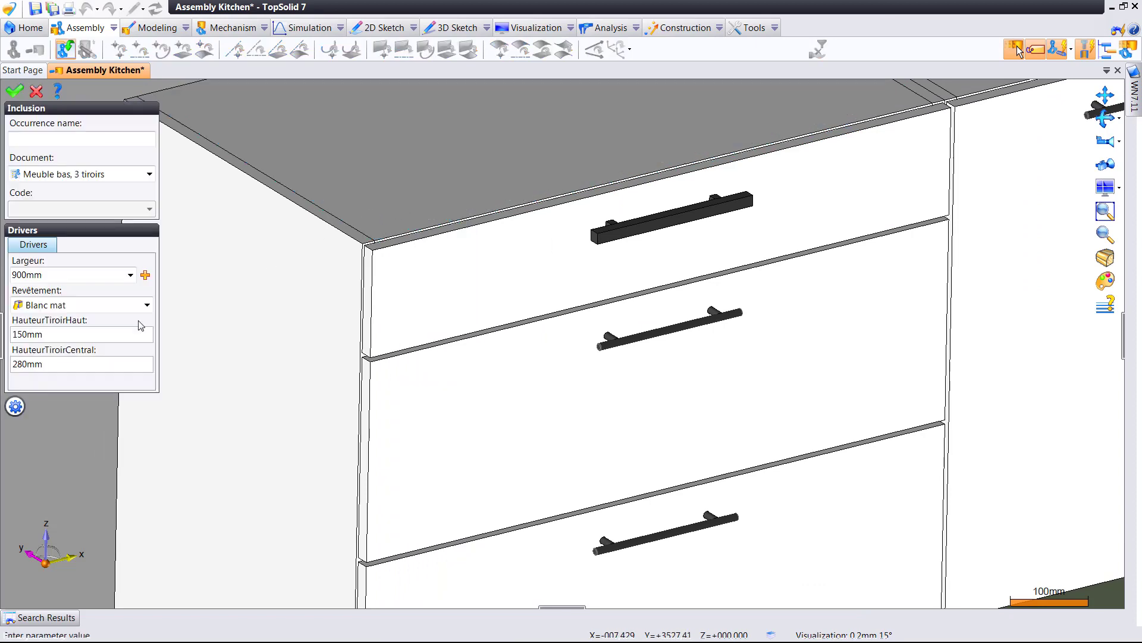
pyautogui.click(18, 406)
pyautogui.click(67, 481)
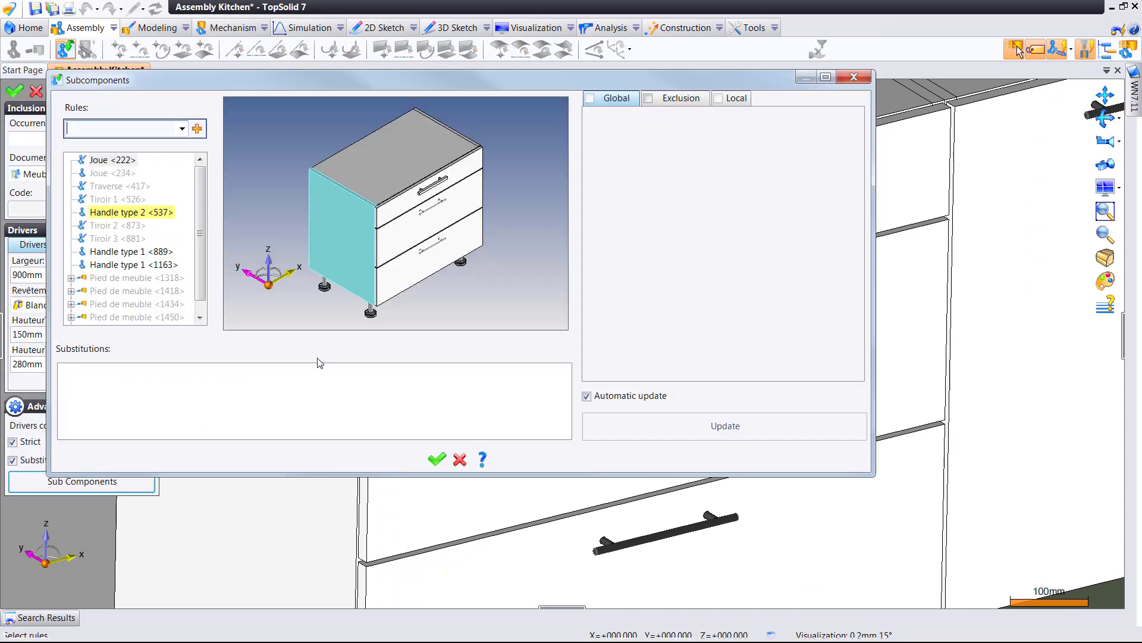
# Step: Delete the local Handle type 2 substitution of the top drawer's handle
pyautogui.scroll(3, 415, 229)
pyautogui.scroll(3, 415, 229)
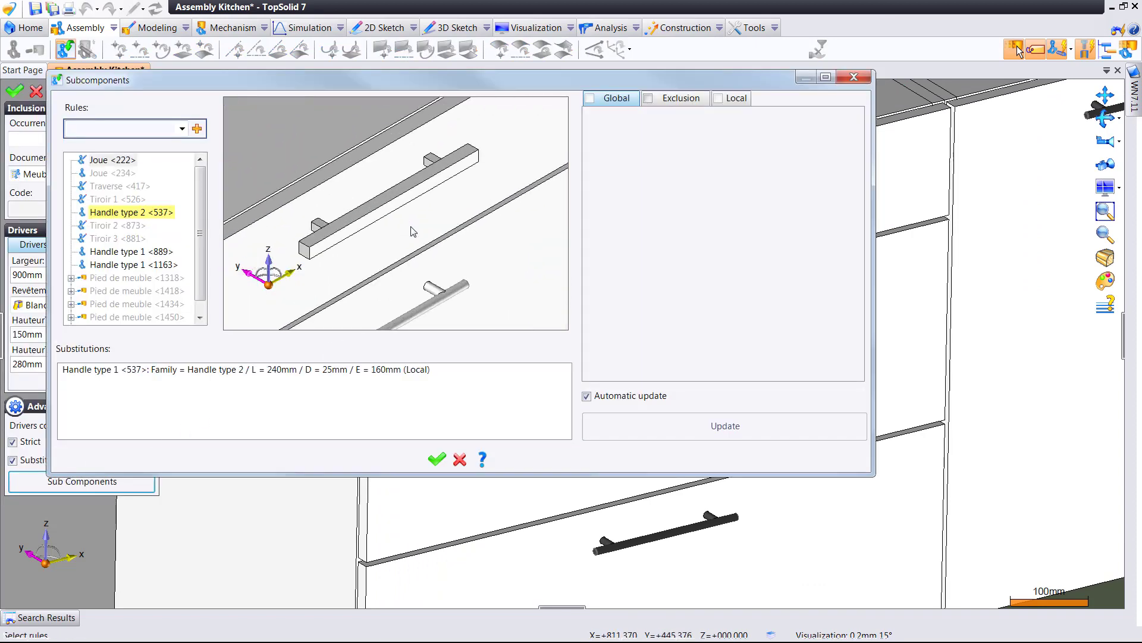
pyautogui.click(401, 371)
pyautogui.rightClick(402, 373)
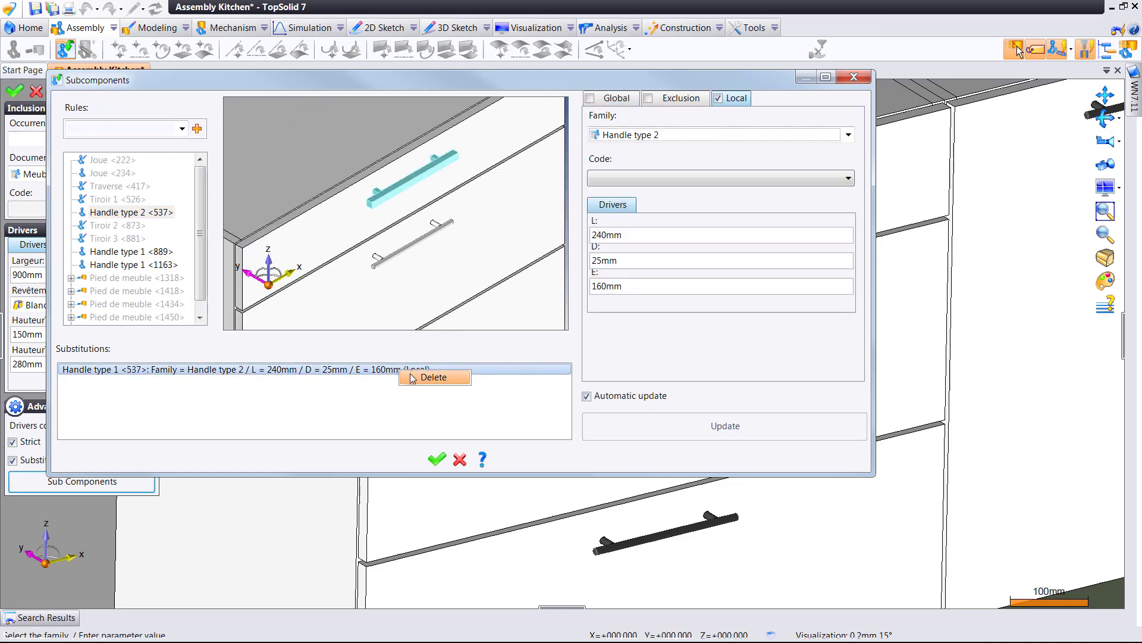
pyautogui.click(419, 379)
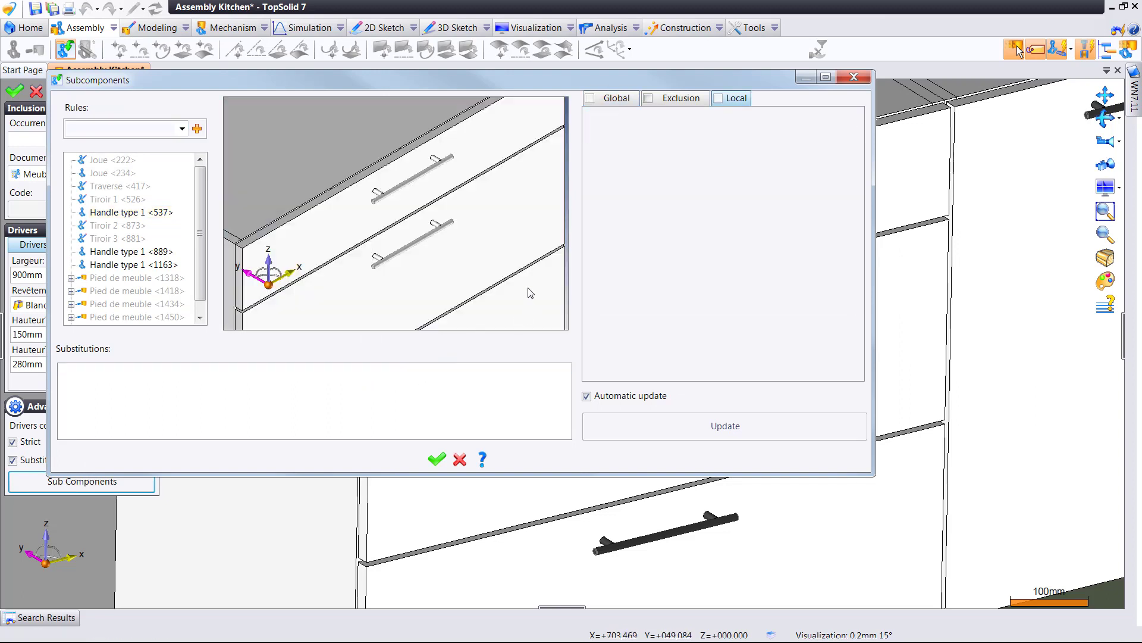
# Step: Apply a global substitution from the top drawer's handle, replacing all the cabinet's handles with Handle type 2
pyautogui.click(450, 167)
pyautogui.click(591, 100)
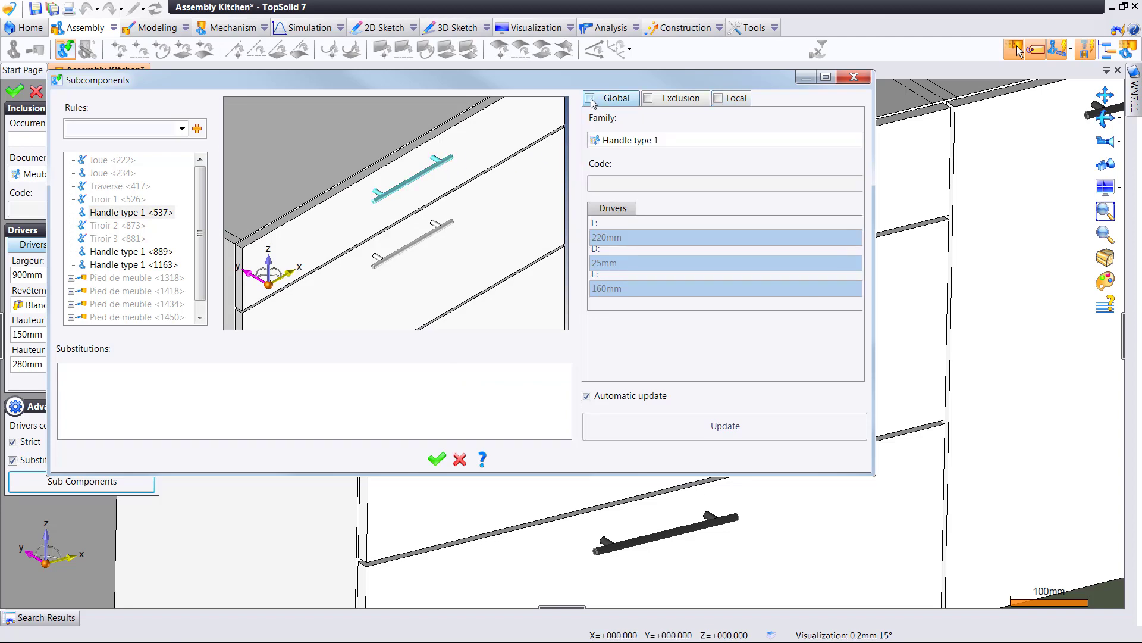
pyautogui.click(633, 141)
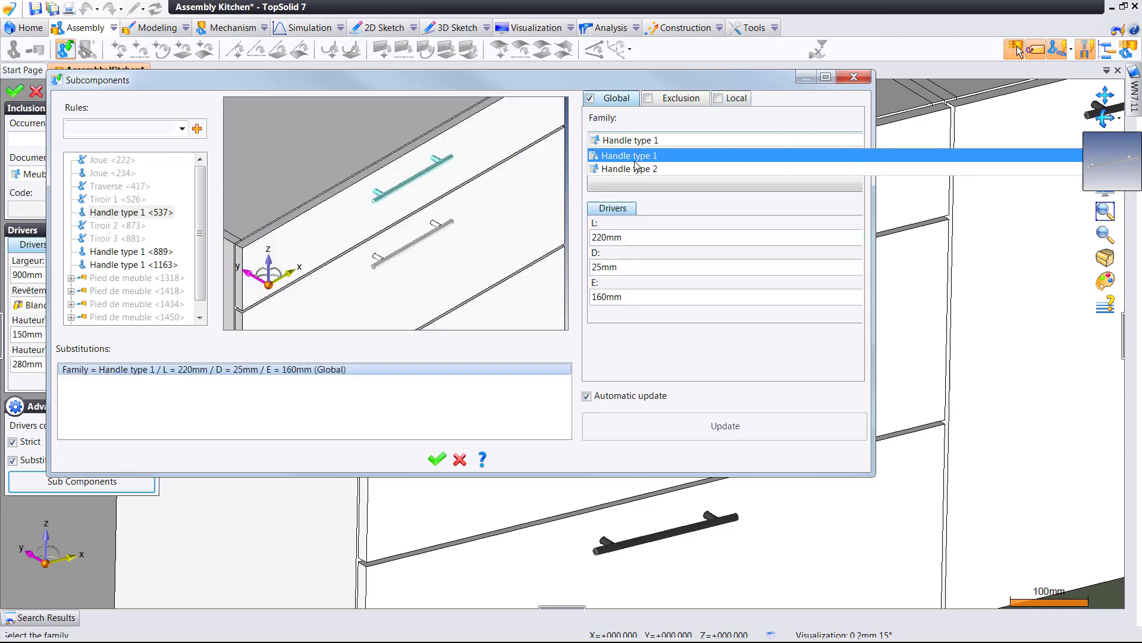
pyautogui.click(633, 162)
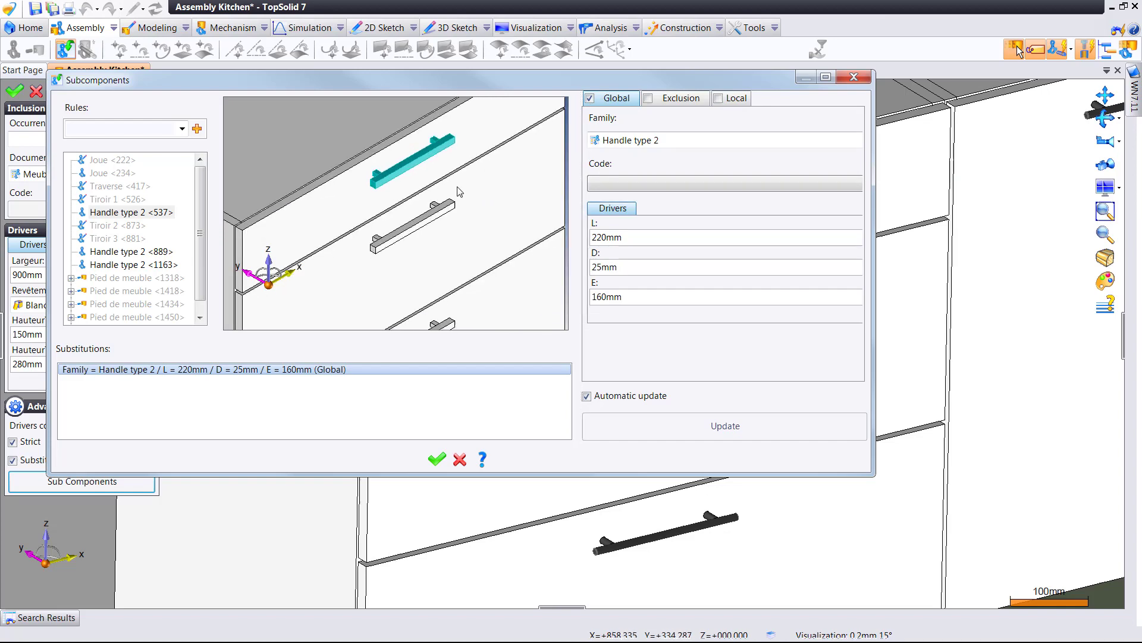
pyautogui.scroll(5, 458, 191)
pyautogui.moveTo(407, 191); pyautogui.dragTo(405, 191, button='middle')
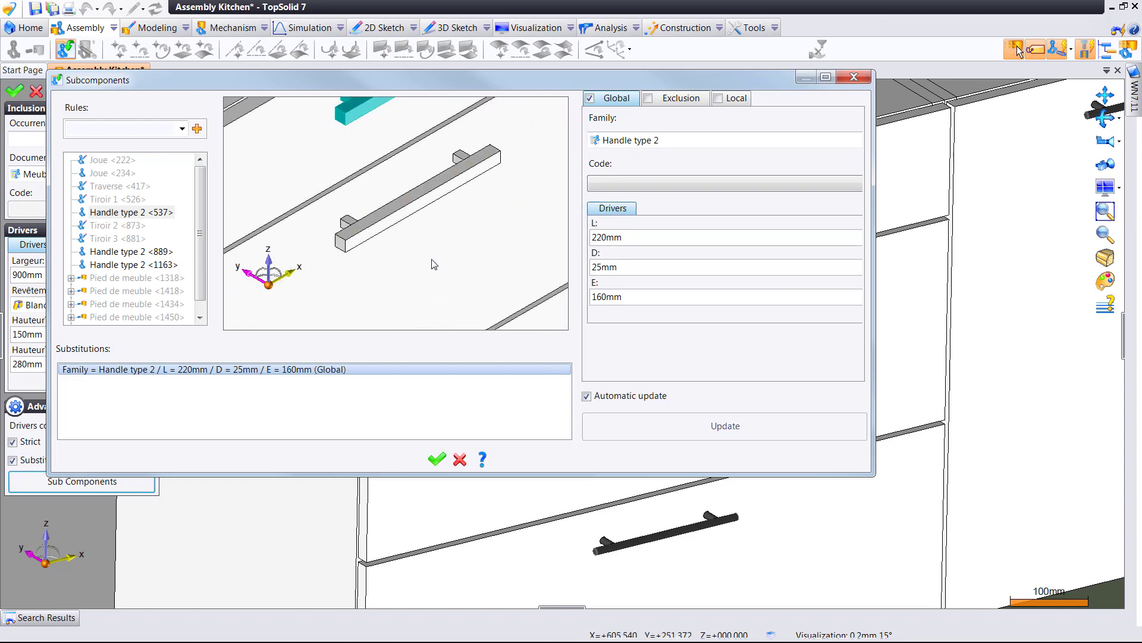
pyautogui.moveTo(450, 312); pyautogui.dragTo(425, 261, button='middle')
pyautogui.scroll(-2, 441, 253)
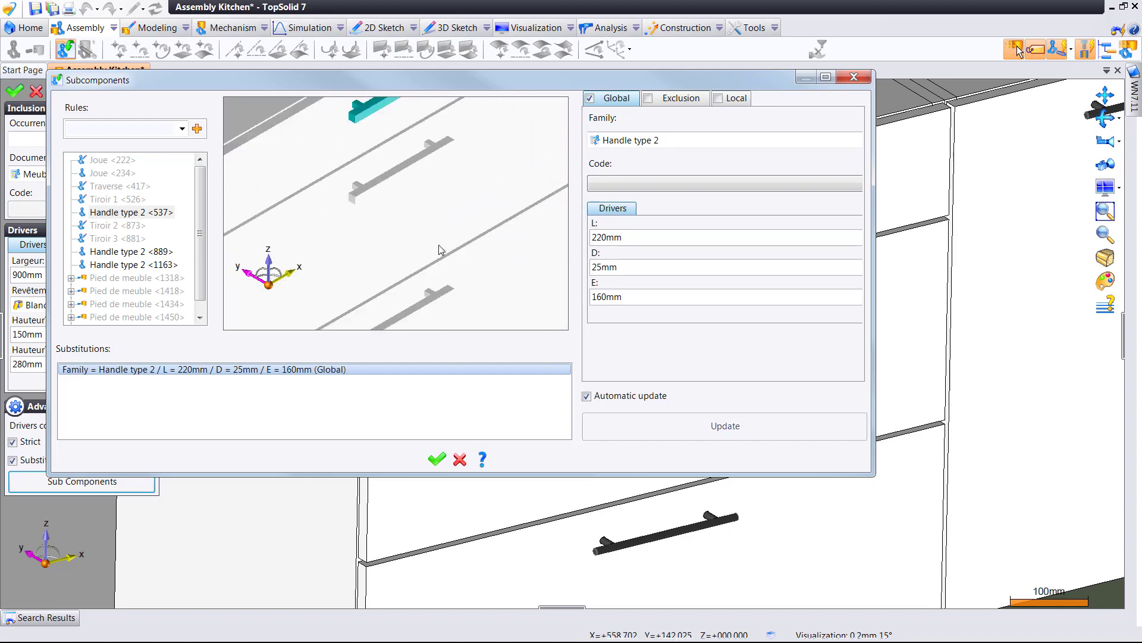
pyautogui.moveTo(439, 206); pyautogui.dragTo(440, 281, button='middle')
pyautogui.moveTo(498, 241)
pyautogui.mouseDown(button='middle')
pyautogui.moveTo(484, 229)
pyautogui.moveTo(458, 245)
pyautogui.moveTo(485, 241)
pyautogui.mouseUp(button='middle')
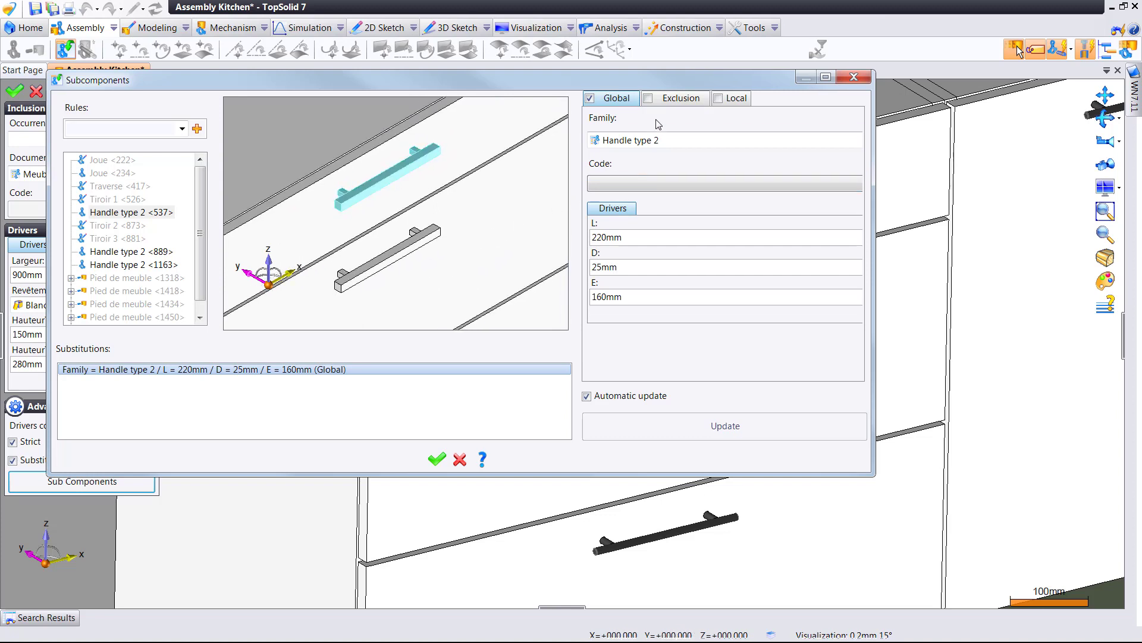
# Step: Exclude the middle drawer's handle from the global handle substitution
pyautogui.click(426, 241)
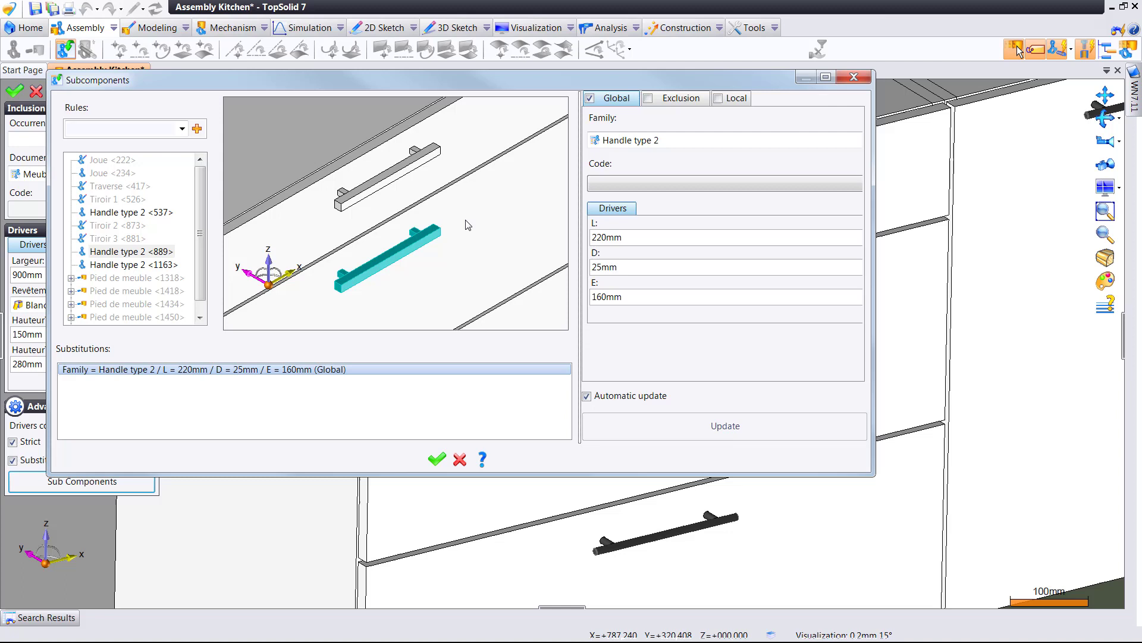
pyautogui.click(677, 100)
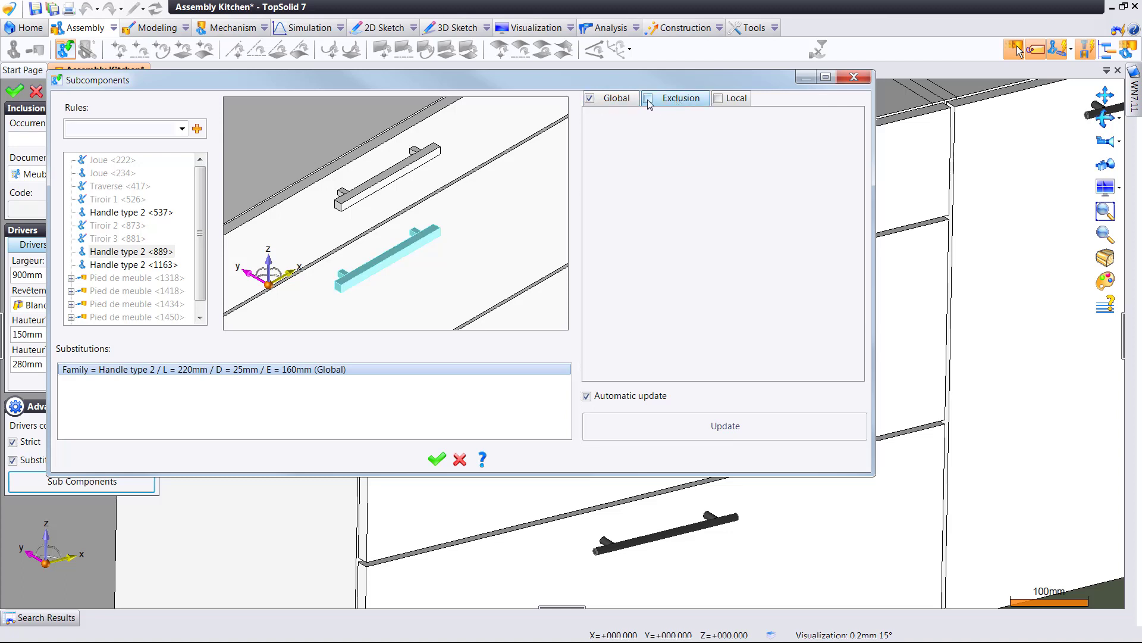
pyautogui.click(648, 99)
pyautogui.moveTo(463, 237); pyautogui.dragTo(493, 214, button='middle')
pyautogui.scroll(2, 465, 234)
pyautogui.moveTo(432, 185)
pyautogui.mouseDown(button='middle')
pyautogui.moveTo(439, 244)
pyautogui.moveTo(422, 176)
pyautogui.mouseUp(button='middle')
pyautogui.scroll(-2, 428, 199)
pyautogui.moveTo(454, 257); pyautogui.dragTo(478, 233, button='middle')
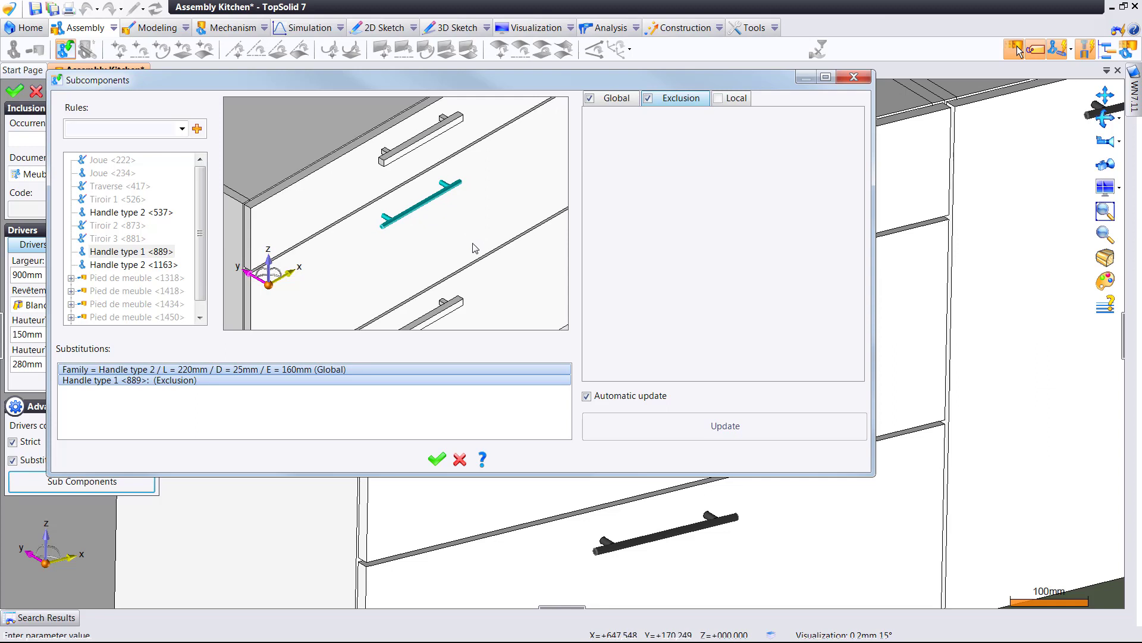
# Step: Delete both the global handle substitution and the middle handle's exclusion from the substitutions
pyautogui.click(363, 369)
pyautogui.click(361, 380)
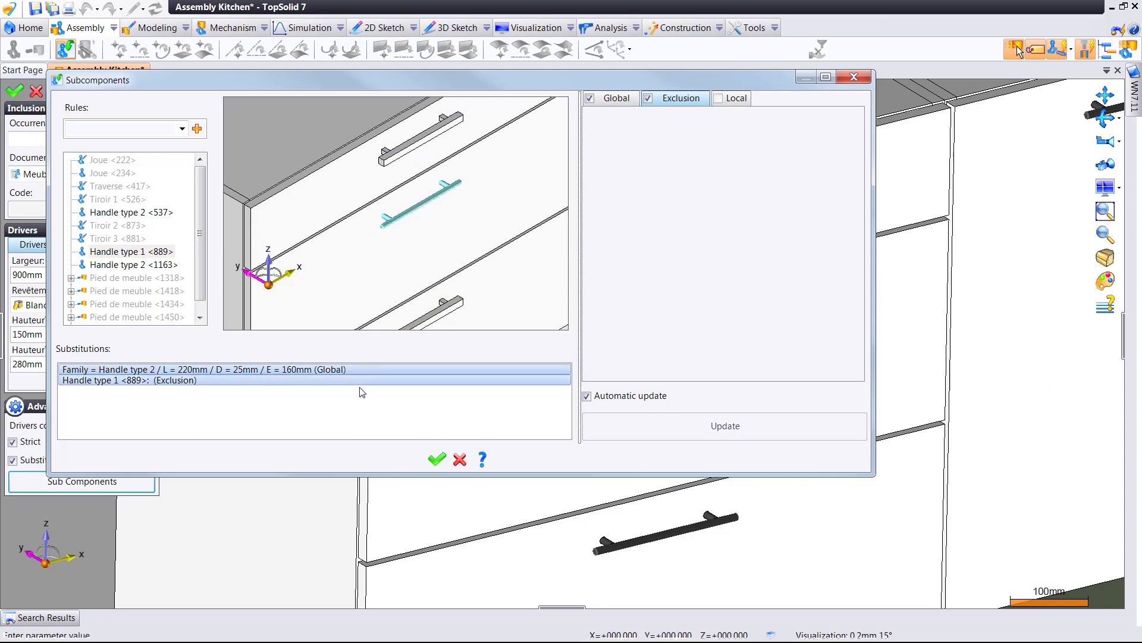
pyautogui.click(336, 370)
pyautogui.click(330, 381)
pyautogui.rightClick(326, 381)
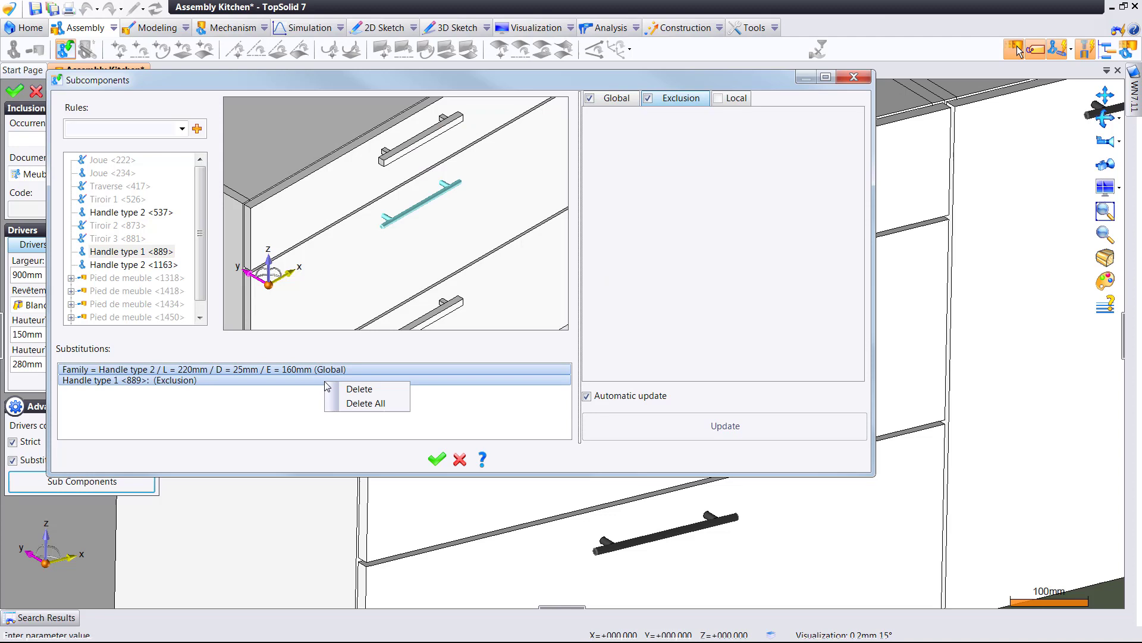
pyautogui.click(334, 389)
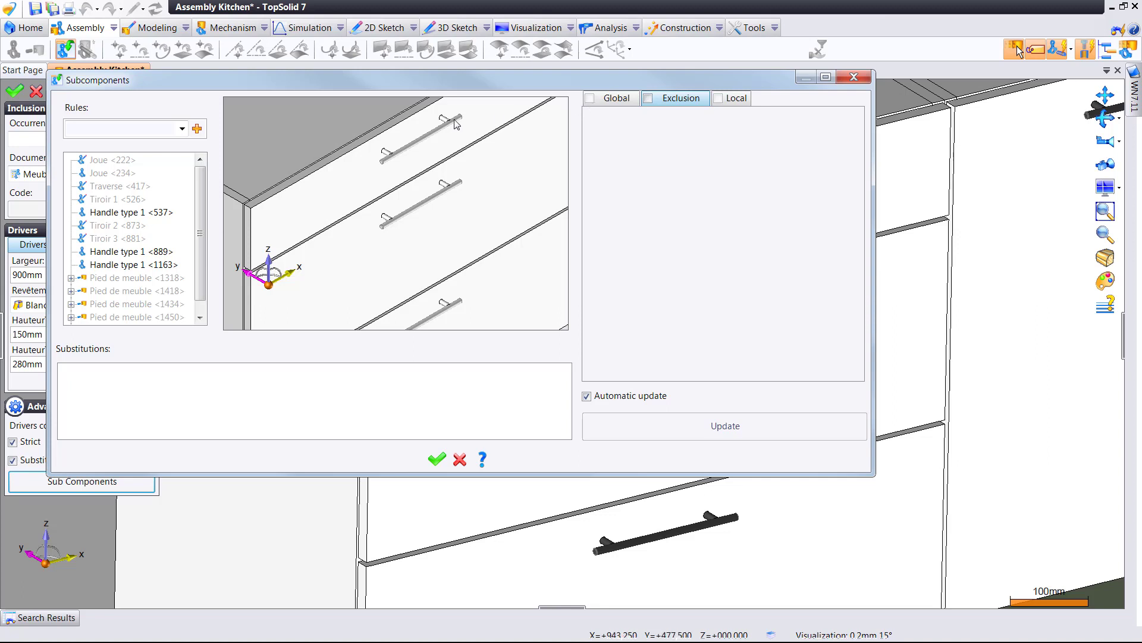
# Step: Apply a global substitution with Handle type 2 from the top drawer's handle and validate the cabinet's inclusion
pyautogui.click(422, 138)
pyautogui.click(589, 98)
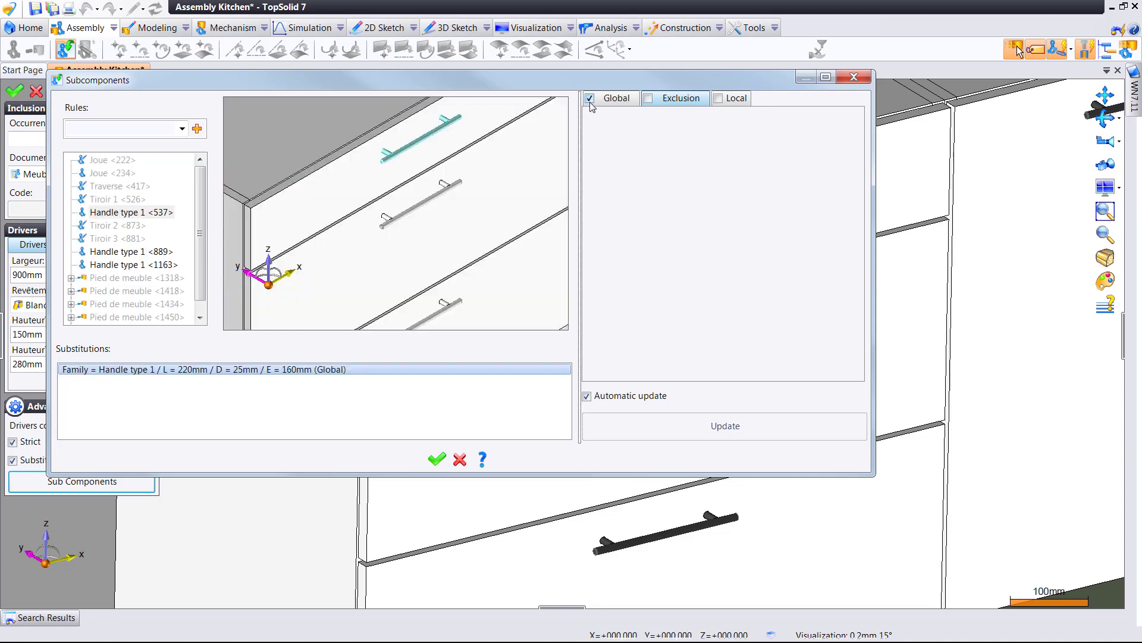
pyautogui.click(617, 102)
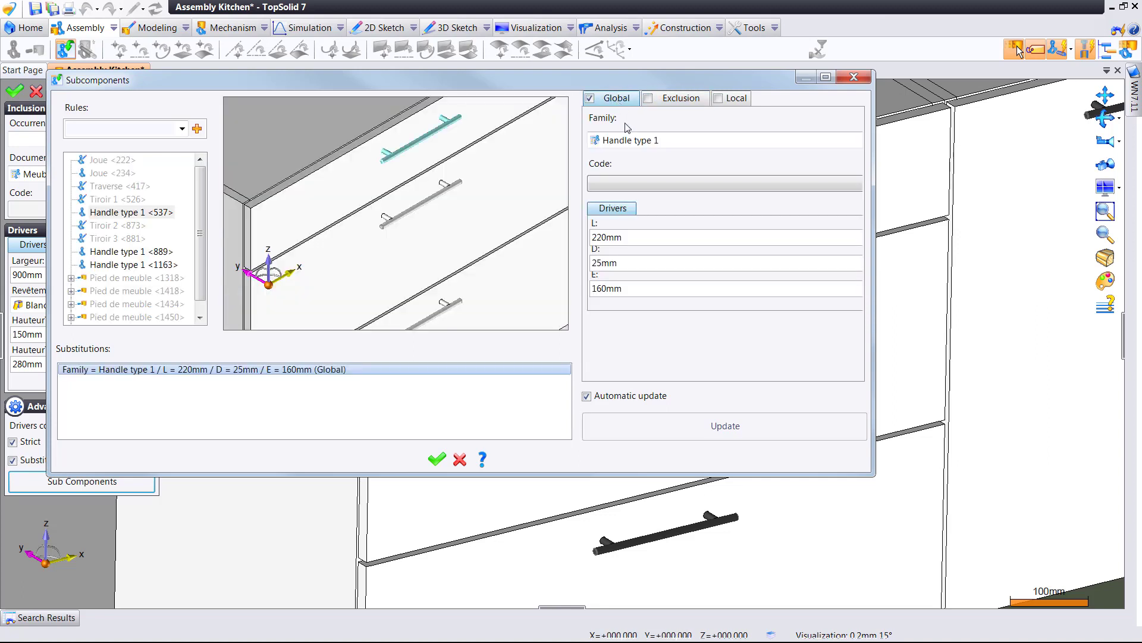
pyautogui.click(639, 143)
pyautogui.click(635, 157)
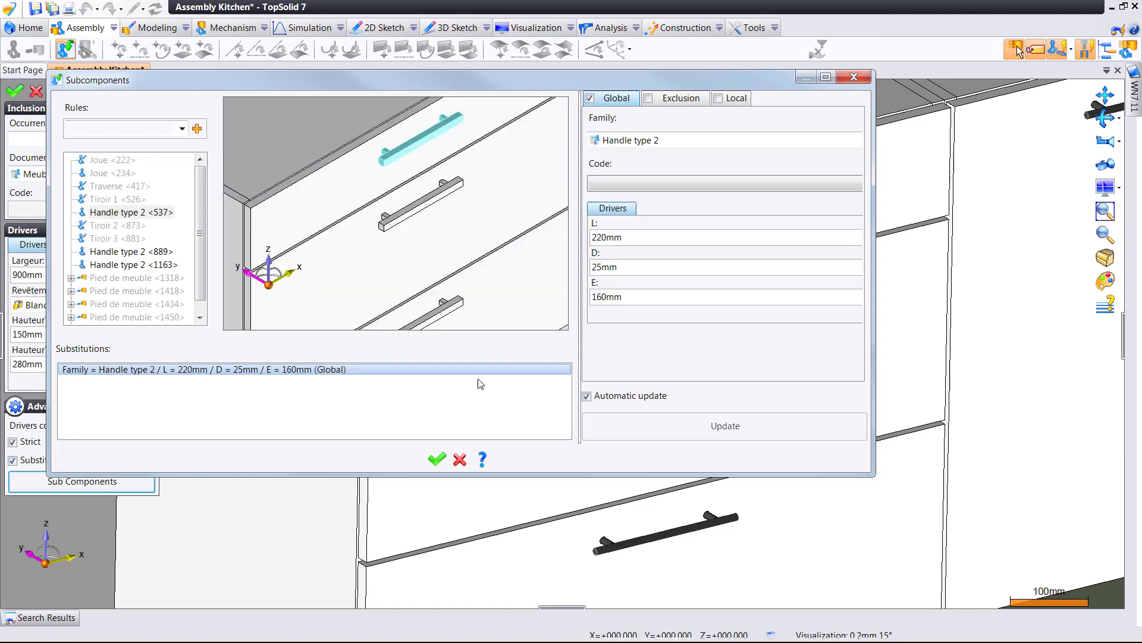
pyautogui.click(436, 458)
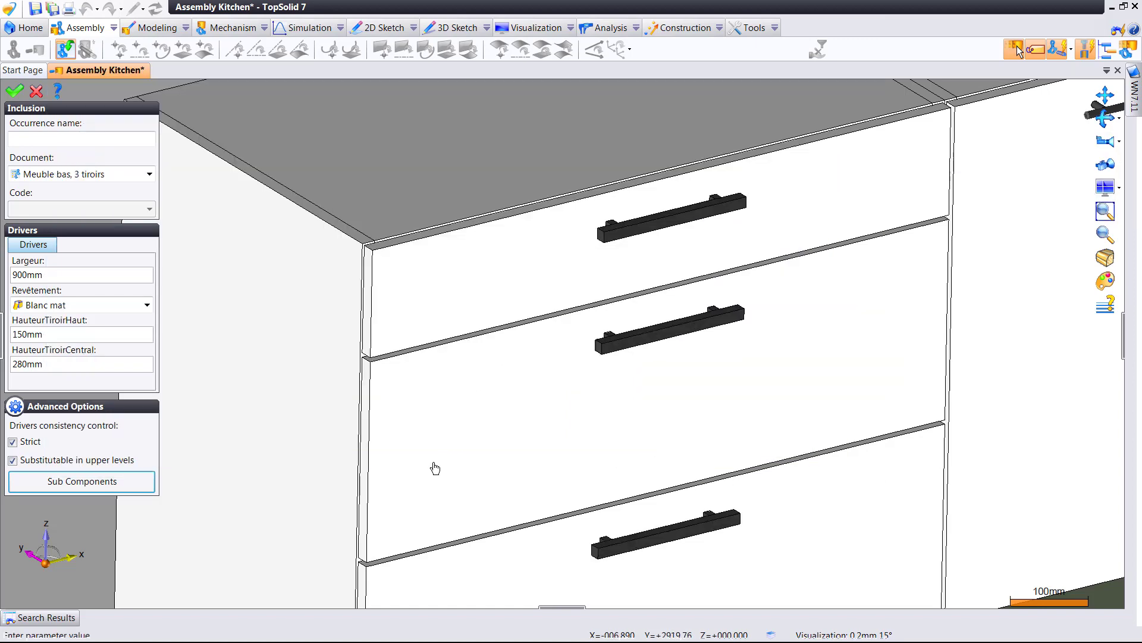
pyautogui.rightClick(235, 471)
pyautogui.click(256, 467)
# Step: Start a new substitution rule for the kitchen assembly and name it Handle Type 2
pyautogui.scroll(-5, 298, 403)
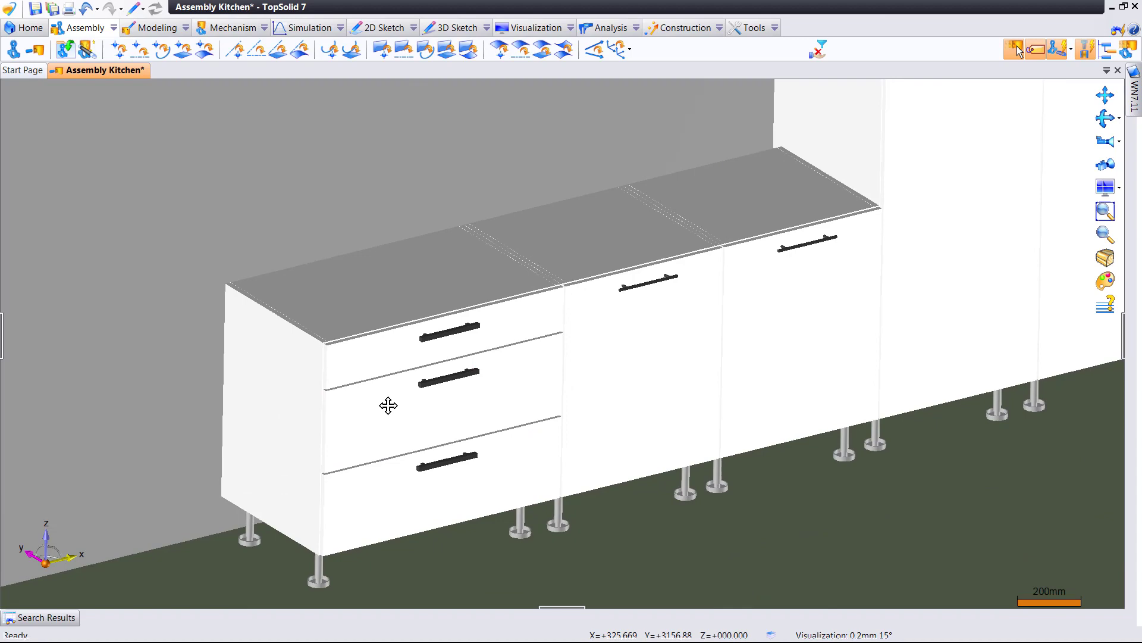
pyautogui.scroll(-4, 388, 405)
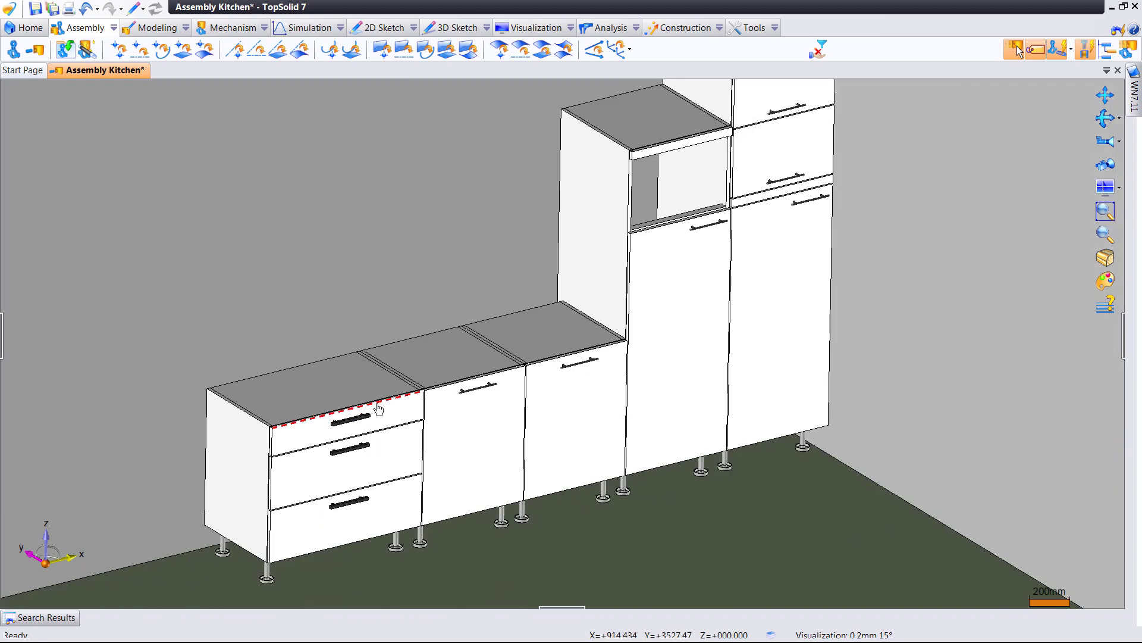
pyautogui.scroll(-1, 390, 413)
pyautogui.scroll(1, 493, 212)
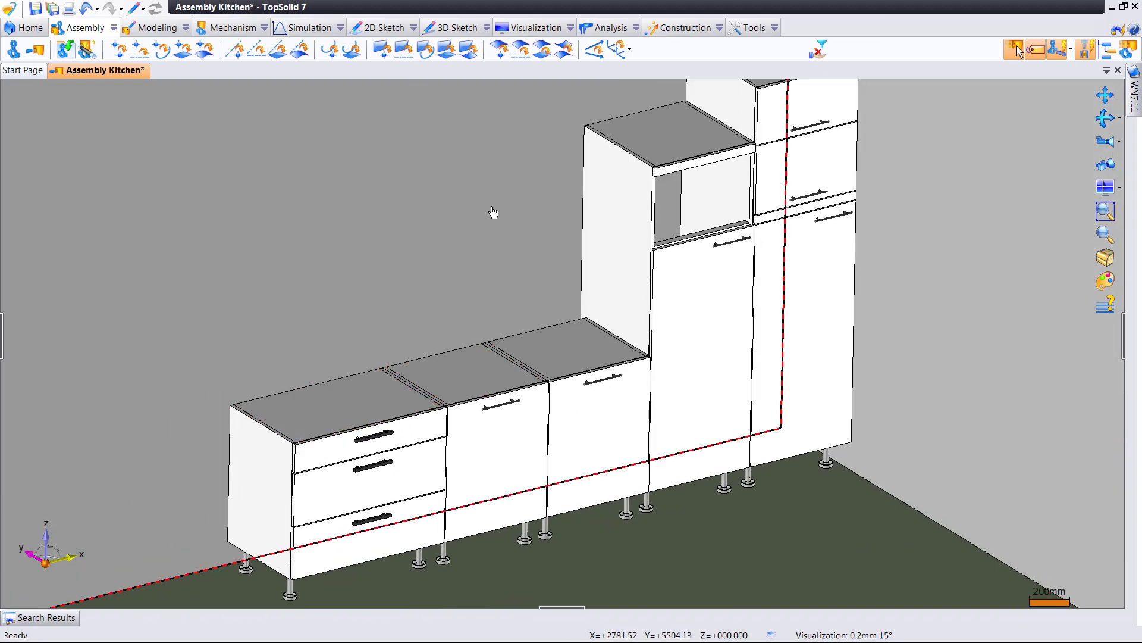
pyautogui.click(775, 28)
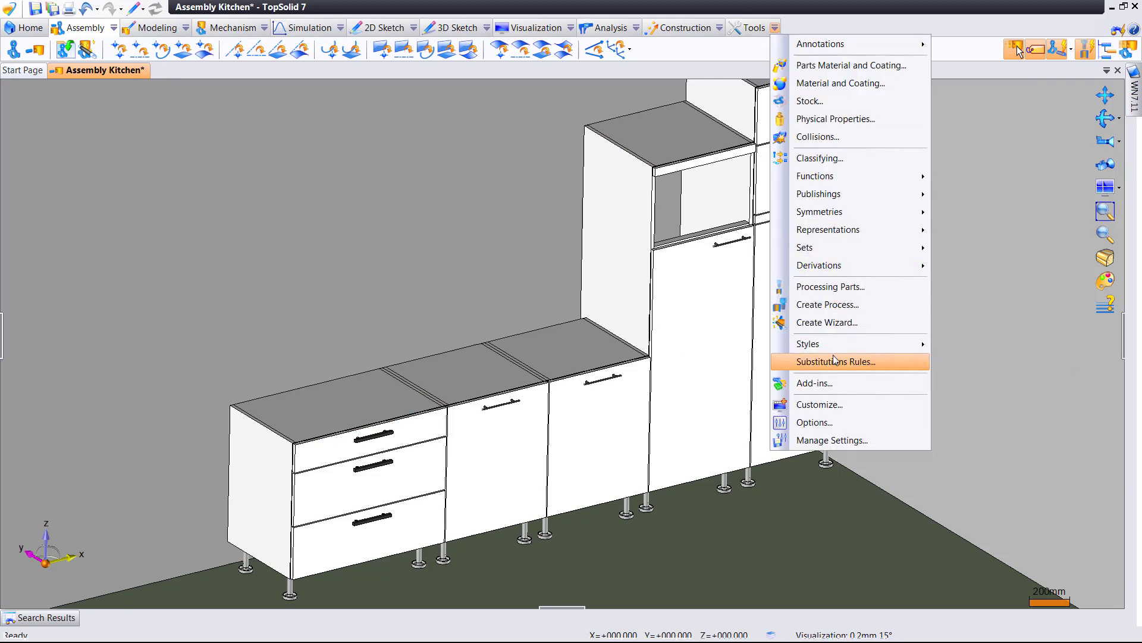
pyautogui.click(891, 363)
pyautogui.click(318, 127)
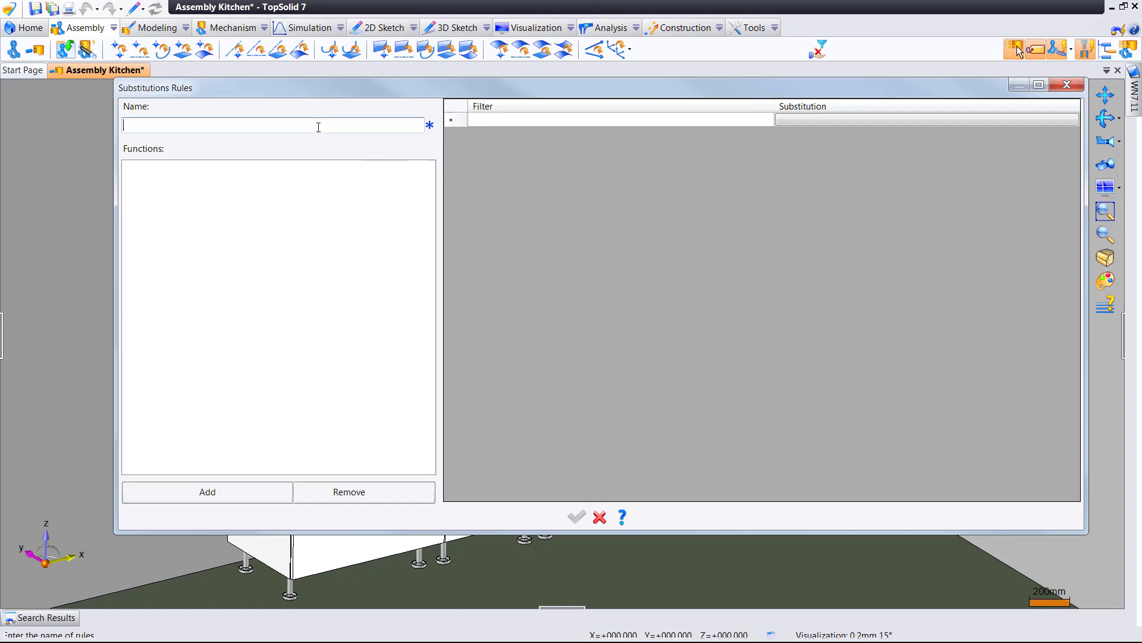
pyautogui.write('Handle Type 2')
# Step: Add the Handle function to the rule from 07 Assembly, 05 Substitution, Kitchen, 02 Hardware & Accessories, Functions in project WN7.11
pyautogui.click(236, 497)
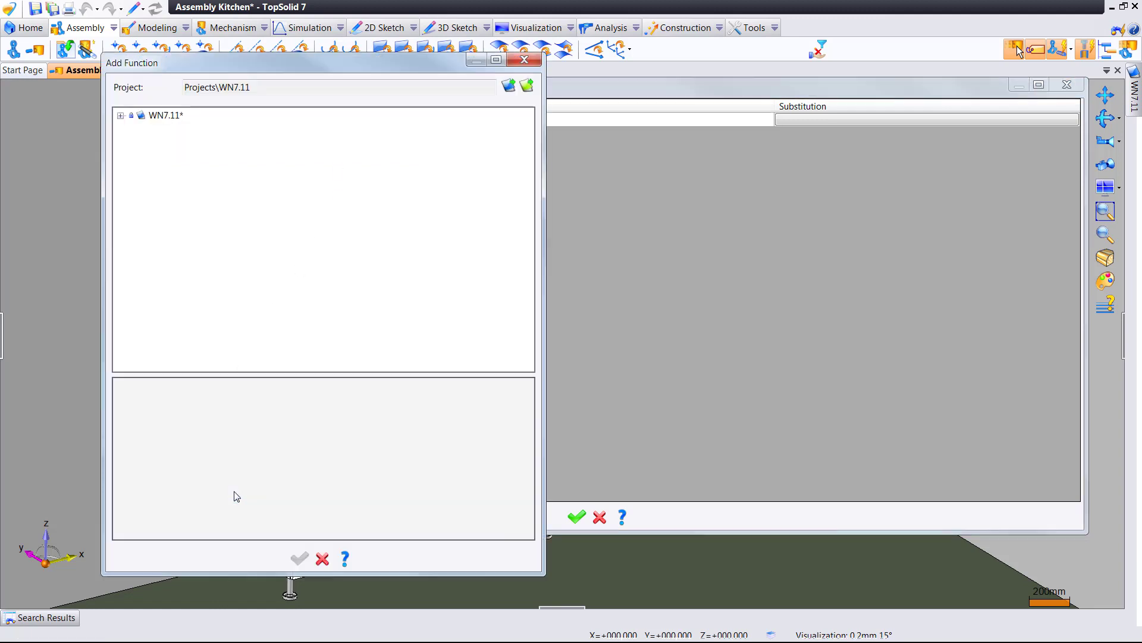
pyautogui.click(166, 116)
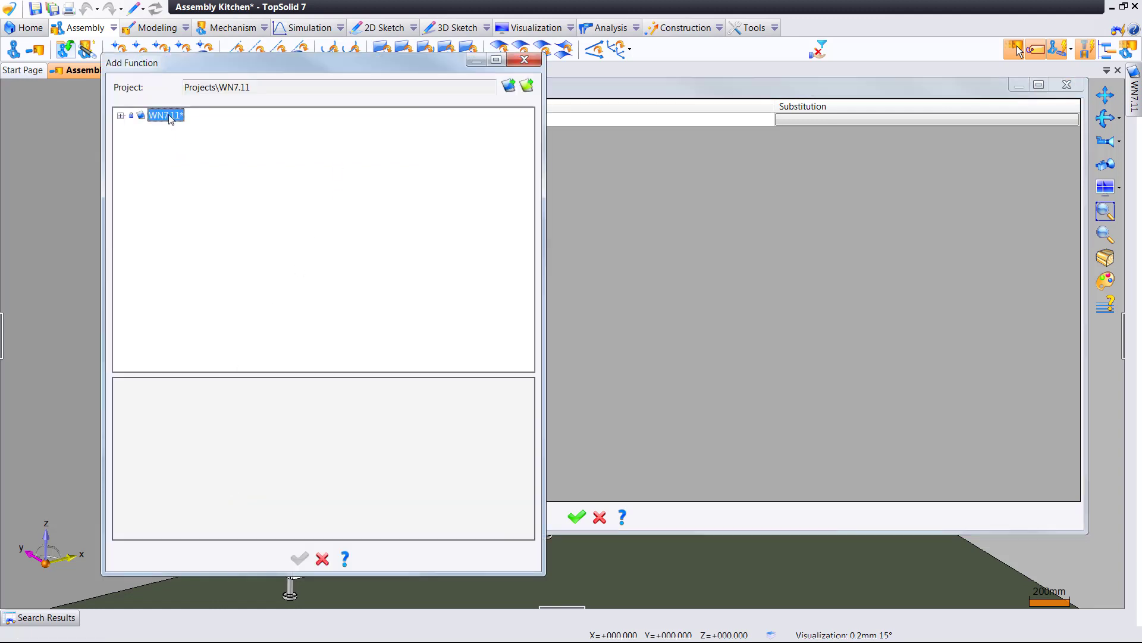
pyautogui.click(120, 116)
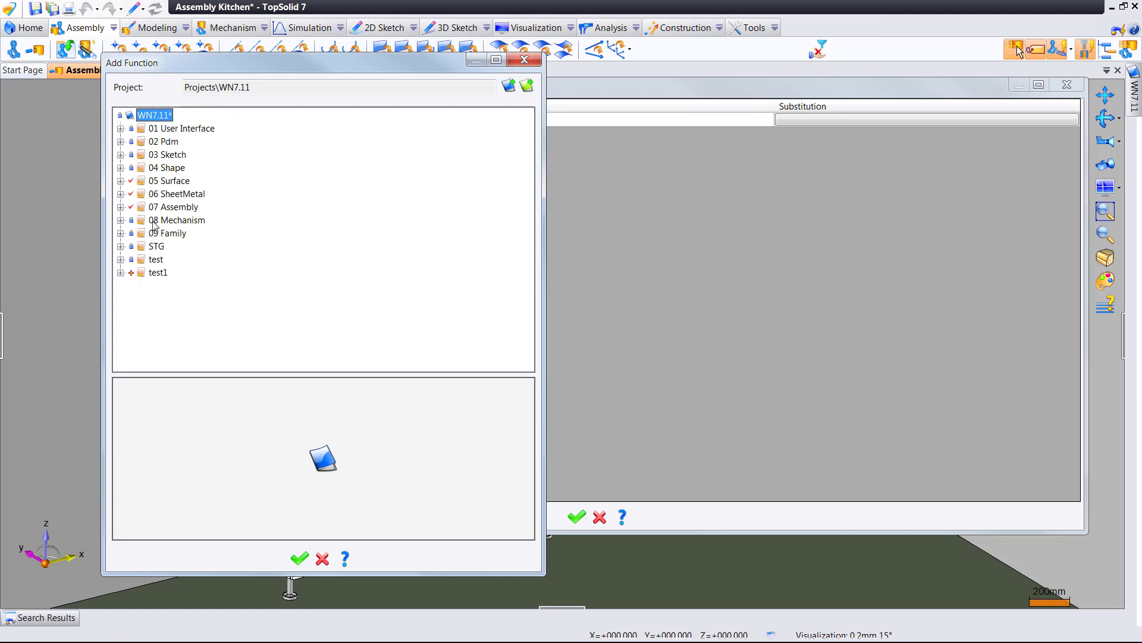
pyautogui.click(121, 207)
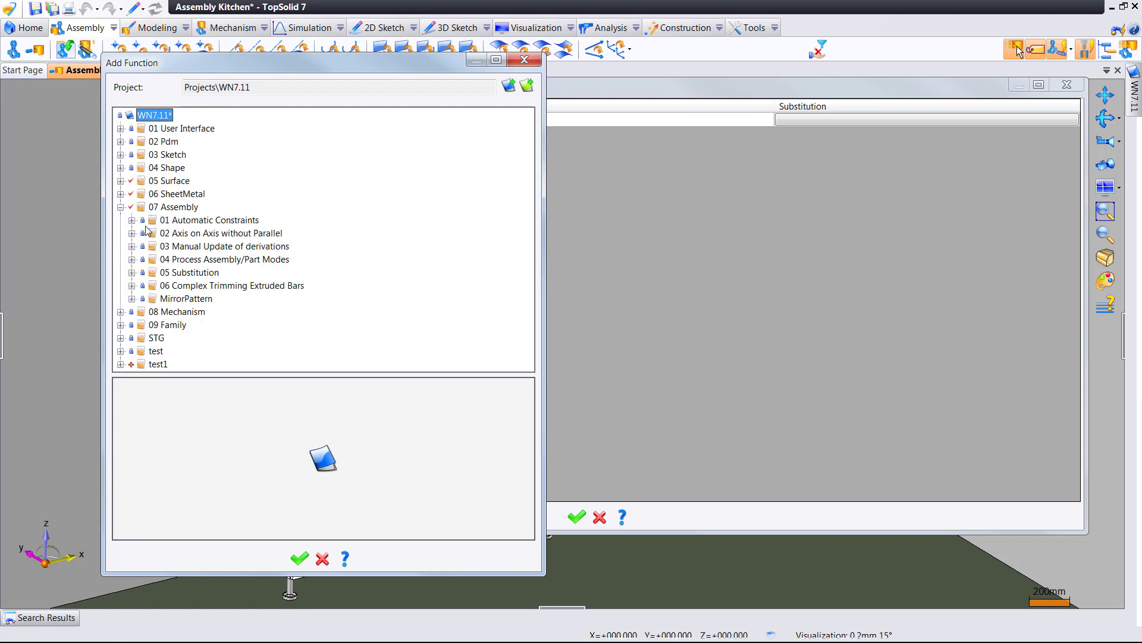
pyautogui.click(132, 272)
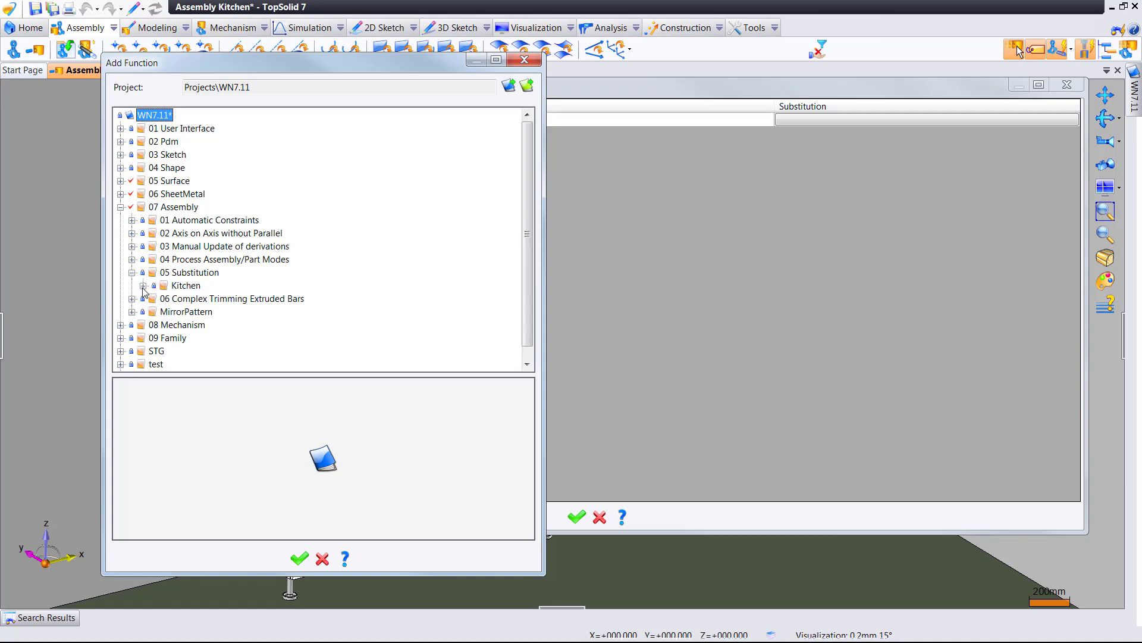
pyautogui.click(143, 286)
pyautogui.scroll(-2, 187, 315)
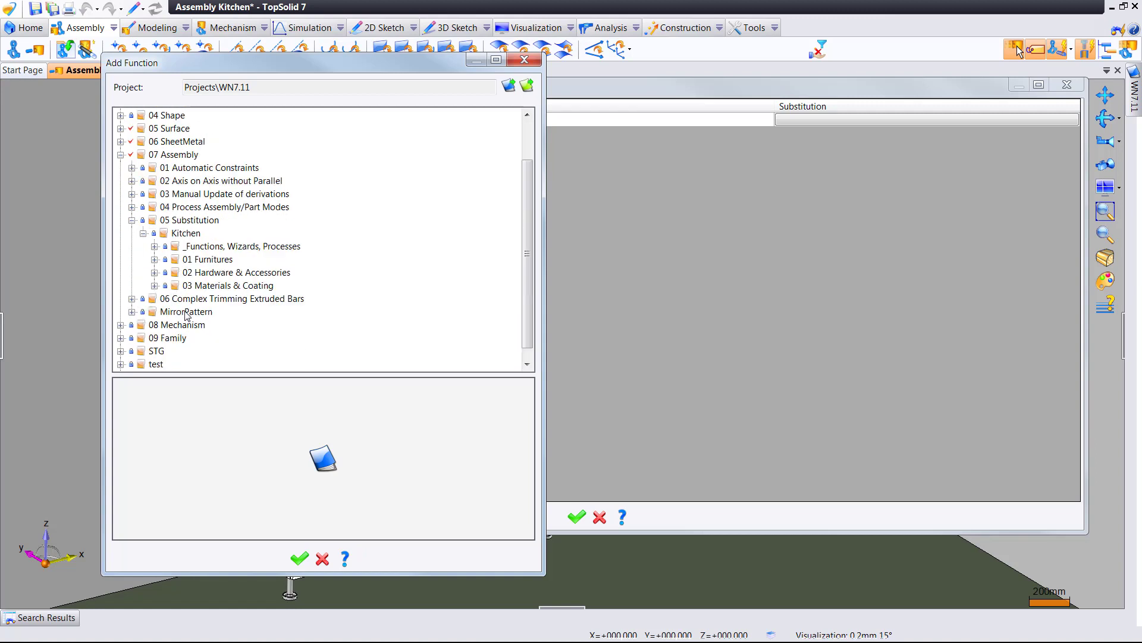
pyautogui.click(155, 272)
pyautogui.click(166, 286)
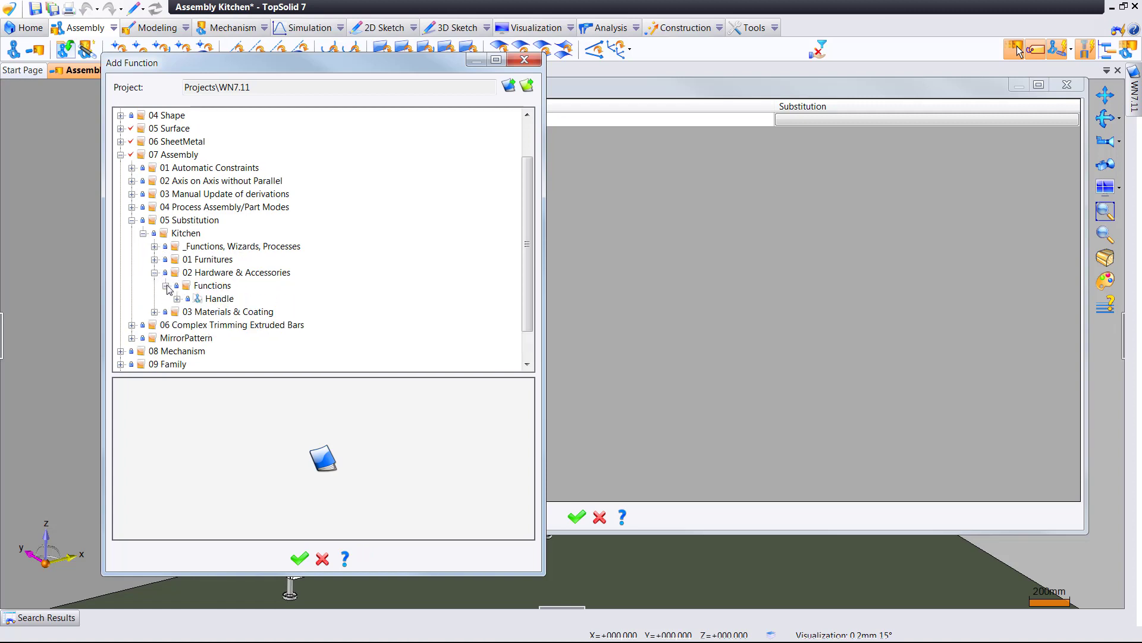
pyautogui.click(217, 299)
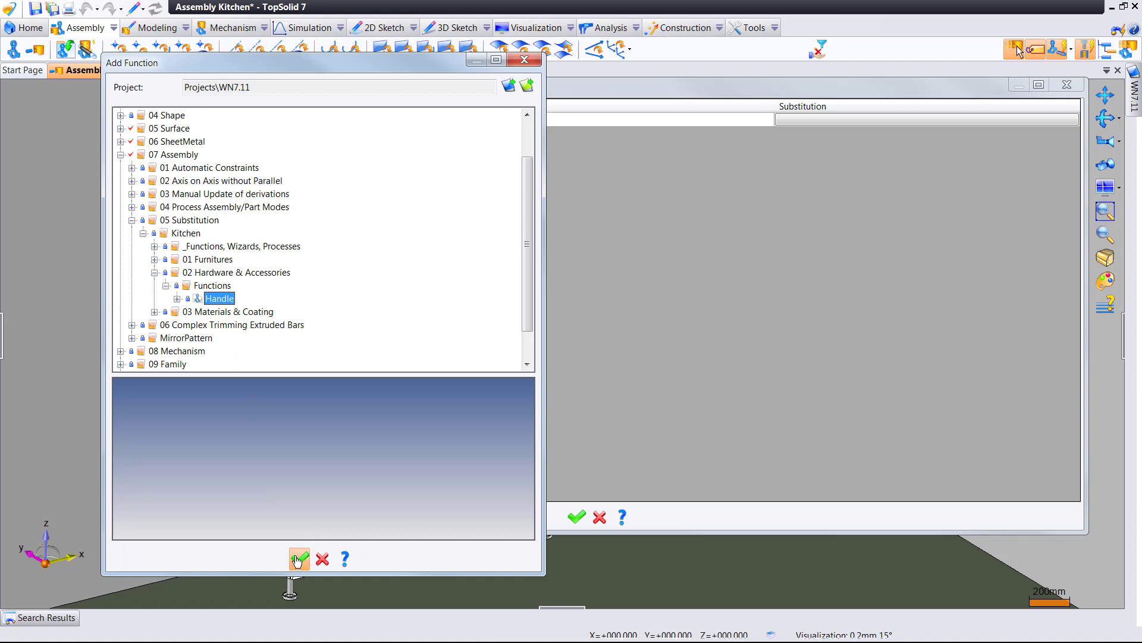
pyautogui.click(298, 559)
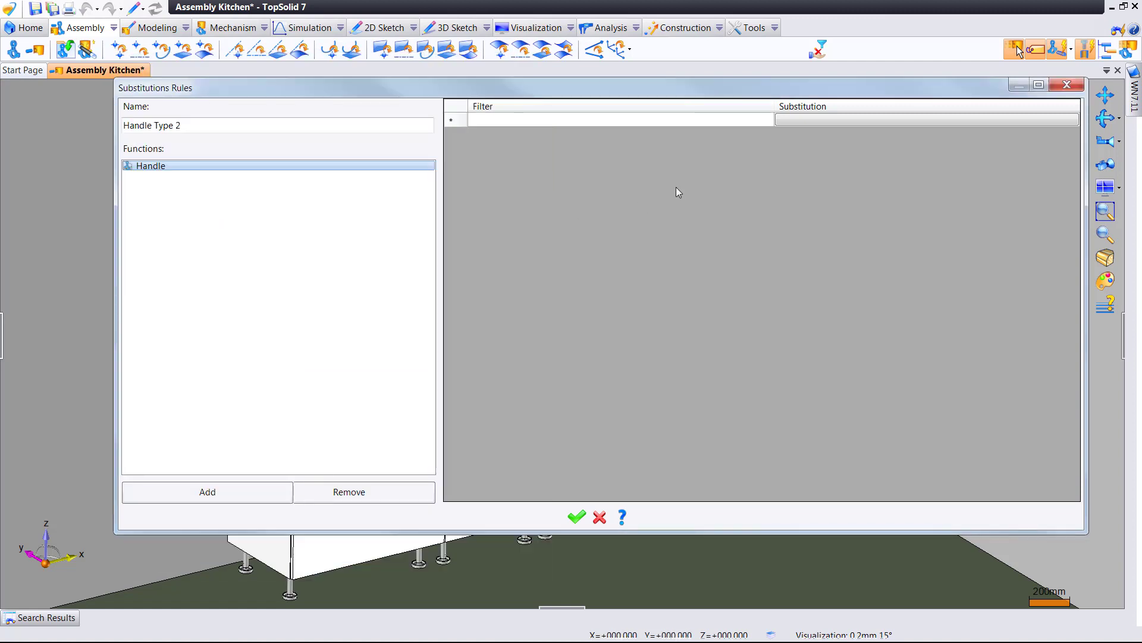
# Step: Add a filter row with a blank filter to the substitution rule
pyautogui.click(565, 120)
pyautogui.click(479, 123)
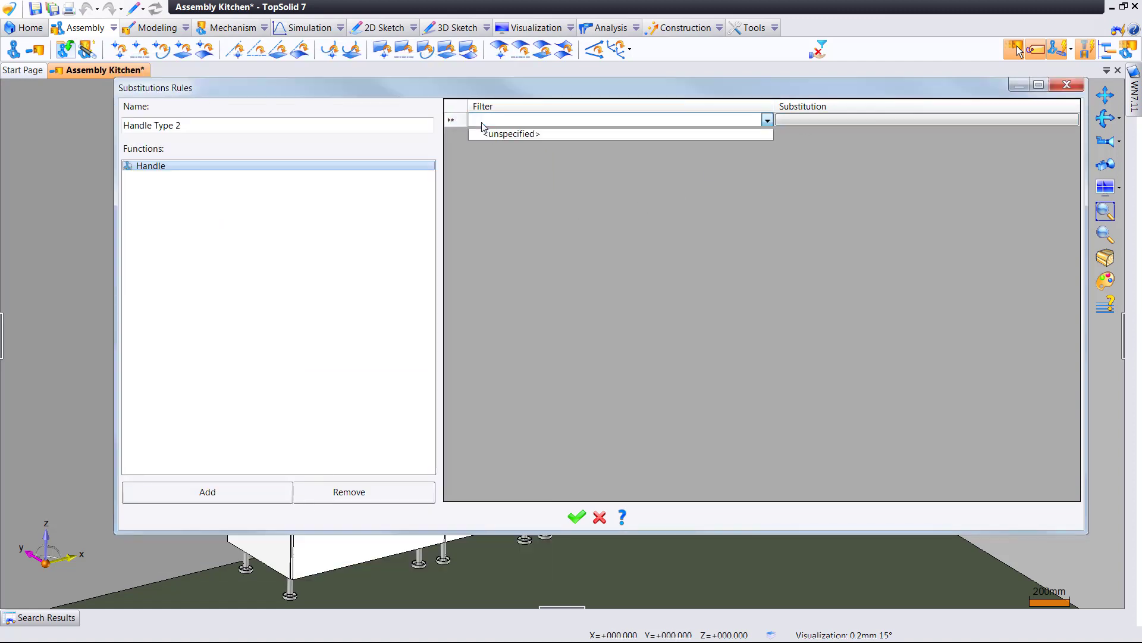
pyautogui.click(484, 123)
pyautogui.click(493, 124)
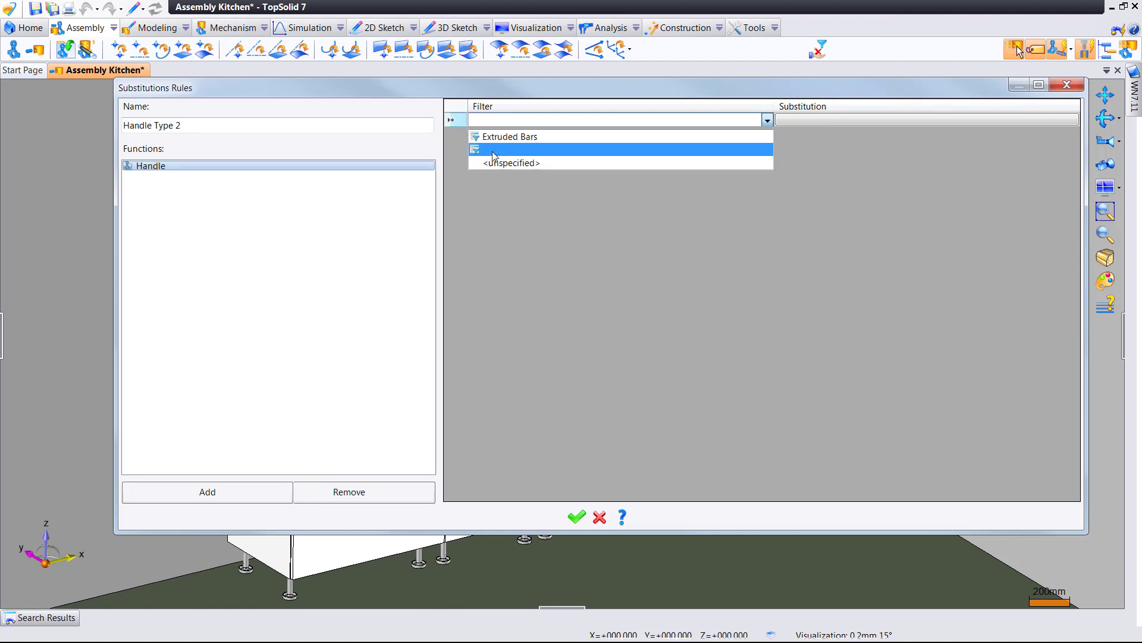
pyautogui.click(494, 159)
pyautogui.click(498, 134)
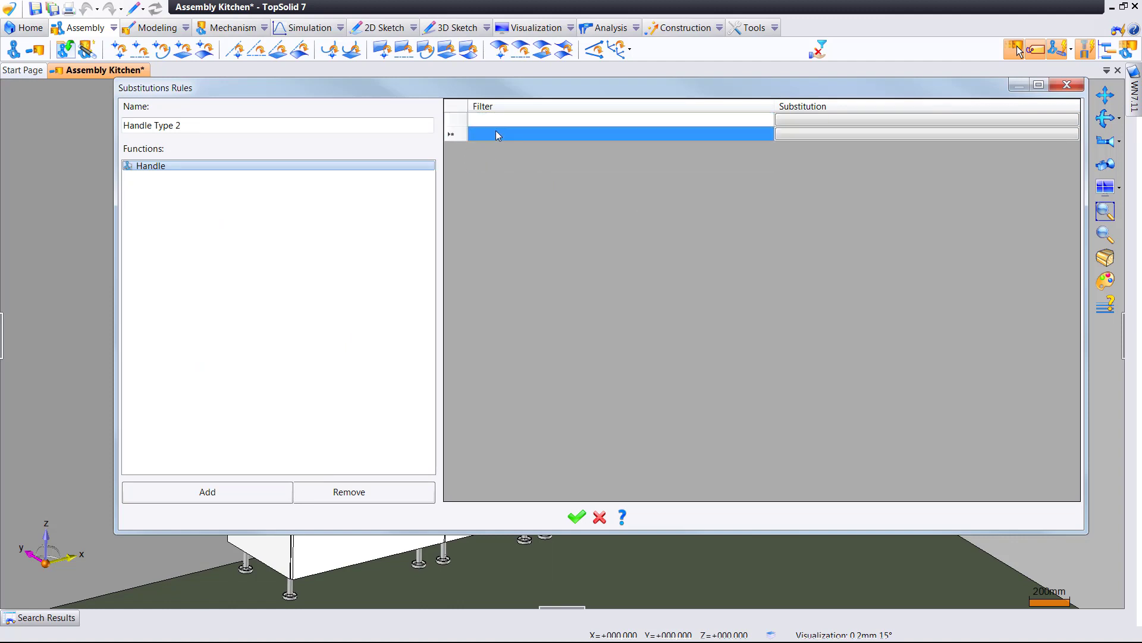
# Step: Set Handle type 2 as the substitution family in the rule's second row, keeping its default drivers
pyautogui.click(818, 135)
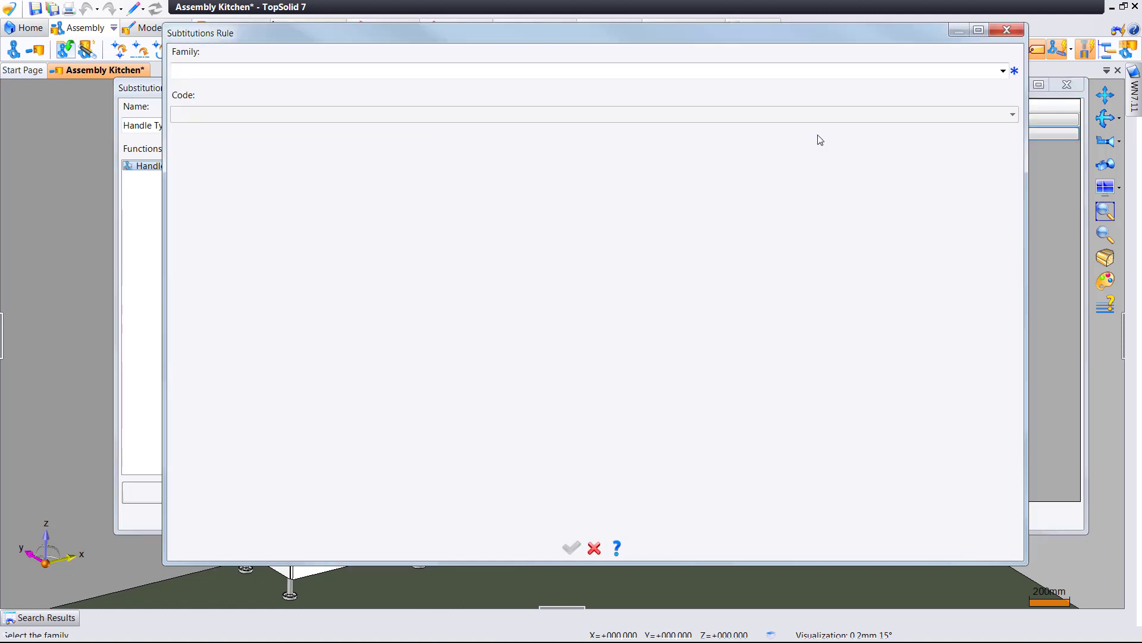
pyautogui.click(839, 71)
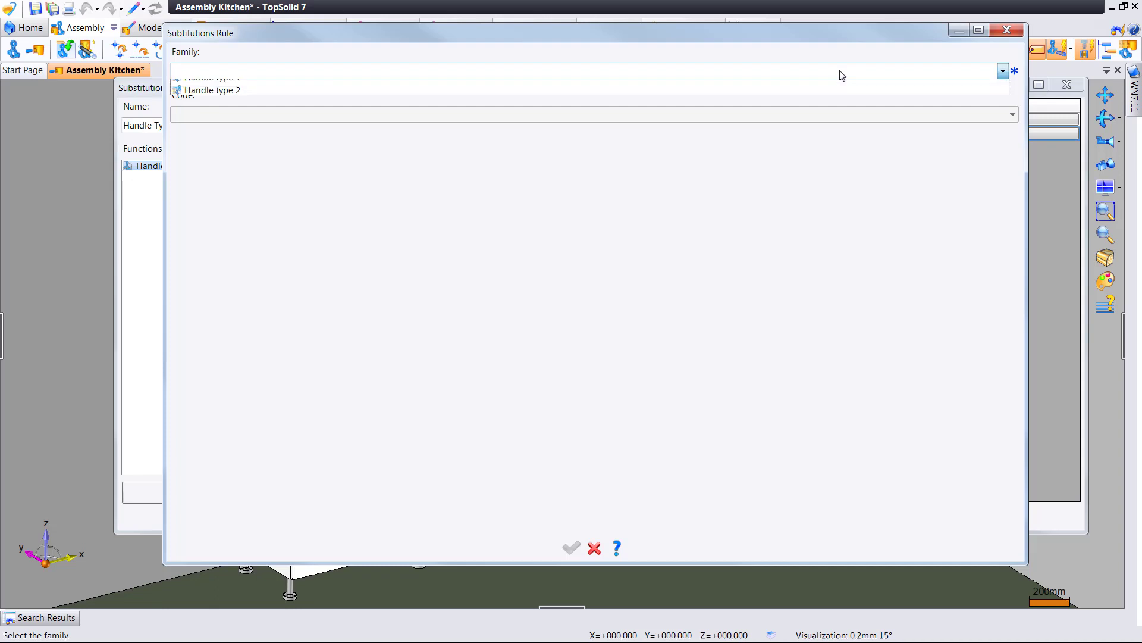
pyautogui.click(789, 87)
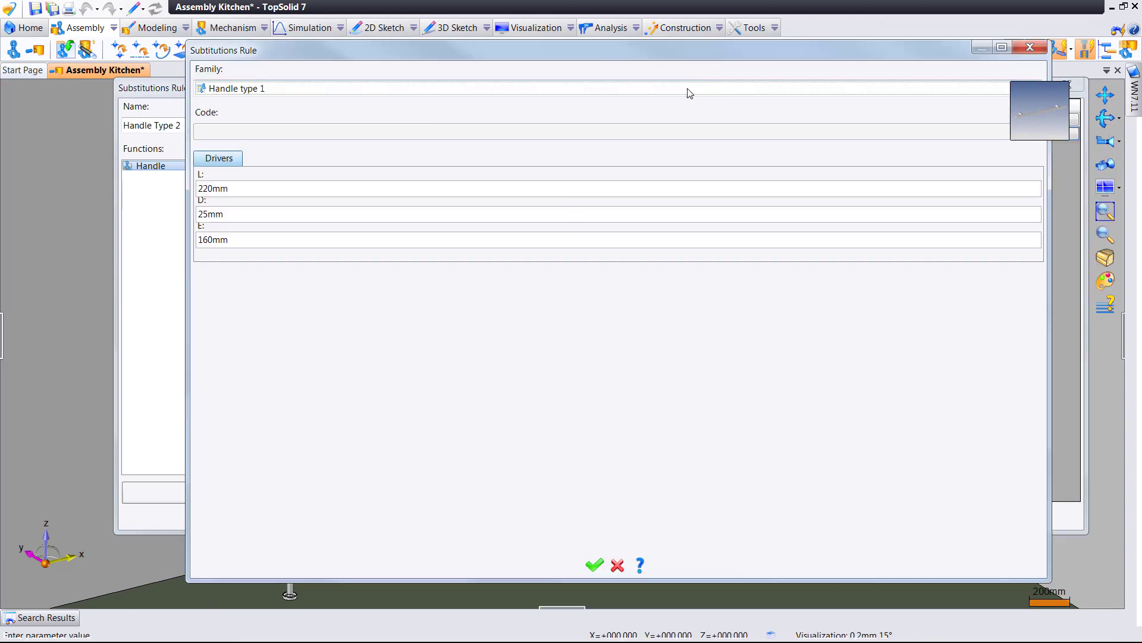
pyautogui.click(688, 89)
pyautogui.click(684, 115)
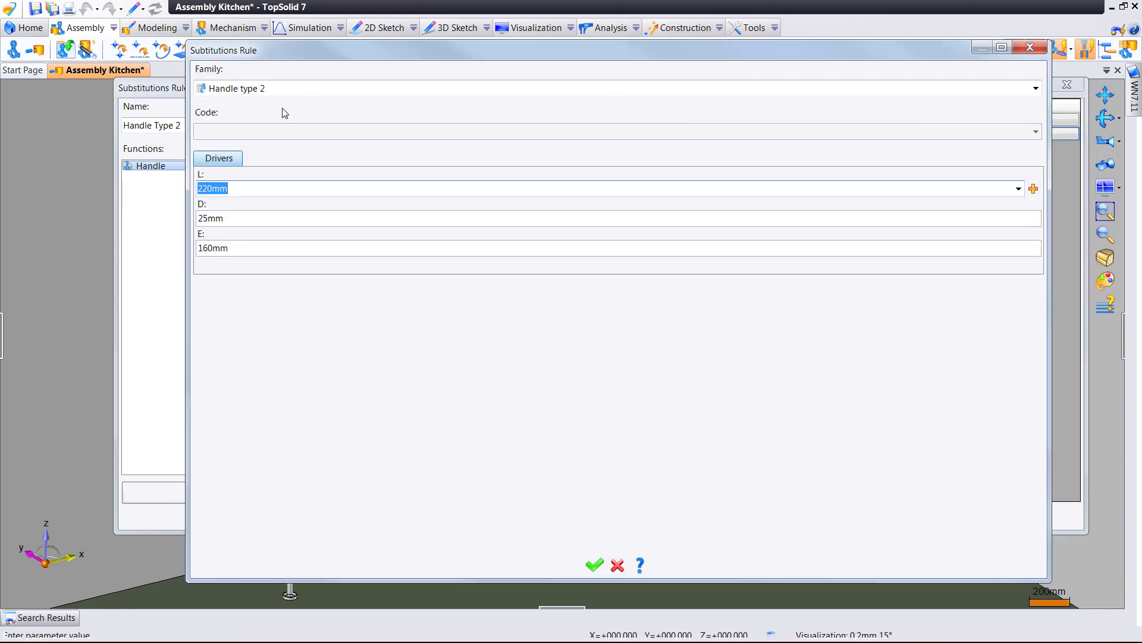
pyautogui.click(594, 566)
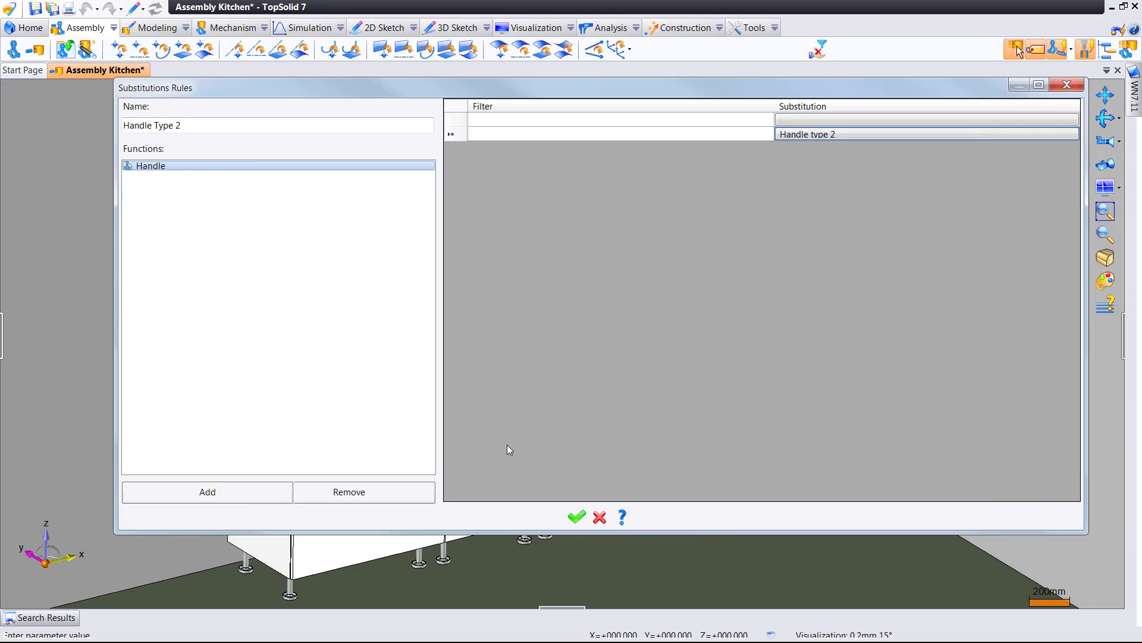
# Step: Delete the rule's first row, which has no substitution, and validate the substitution rule
pyautogui.tripleClick(216, 126)
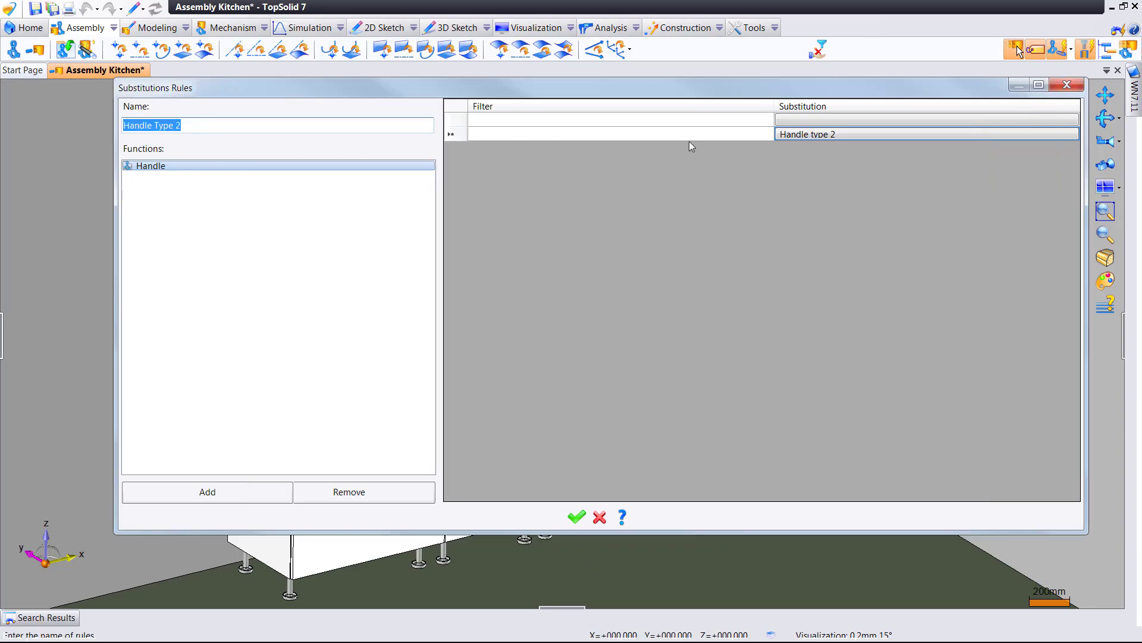
pyautogui.click(466, 123)
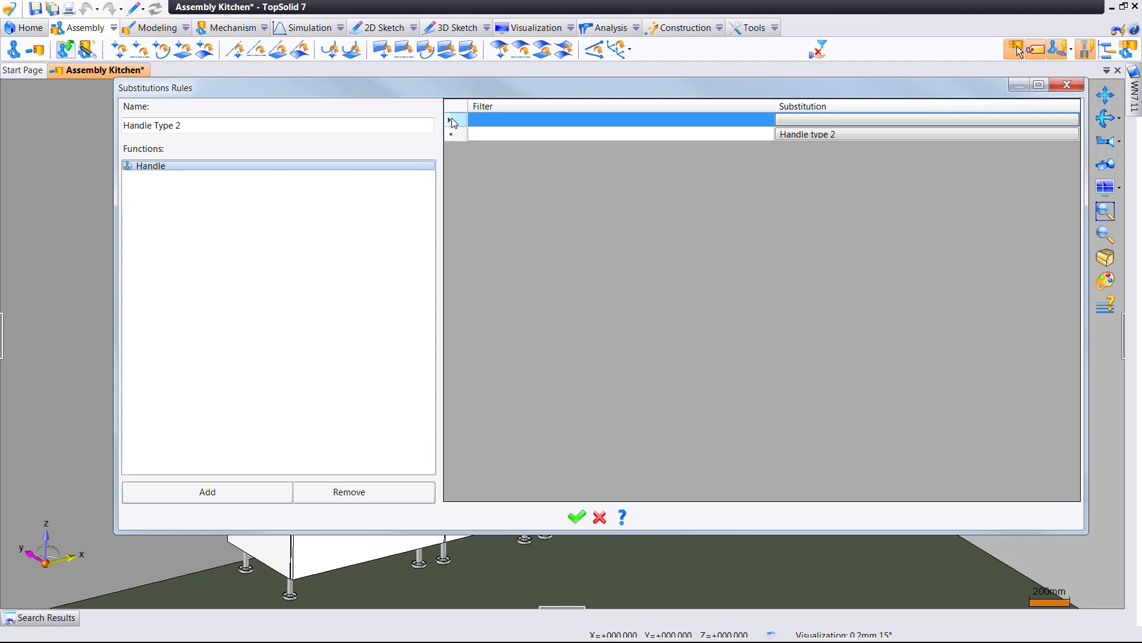
pyautogui.press('Delete')
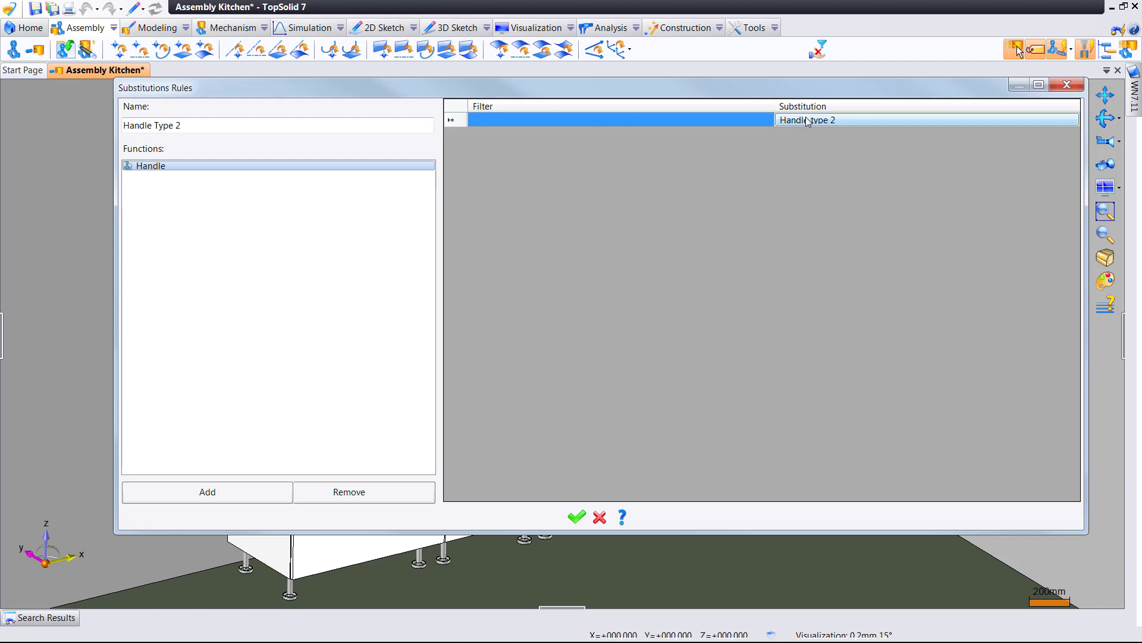
pyautogui.click(576, 519)
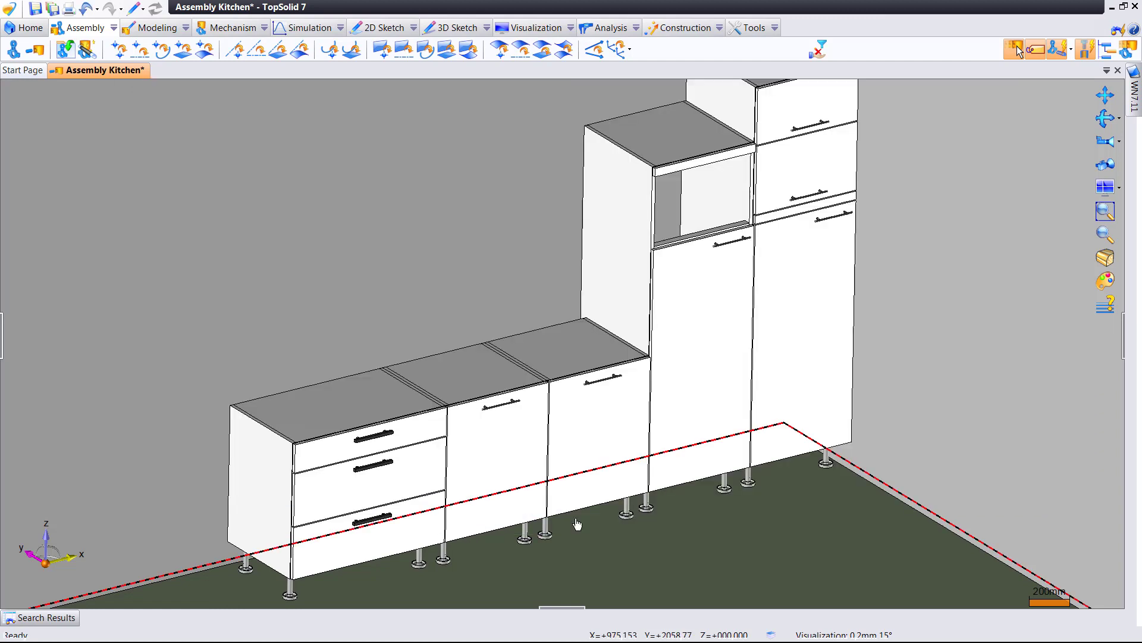
# Step: Apply the Handle Type 2 substitution rule to the kitchen assembly
pyautogui.click(4, 355)
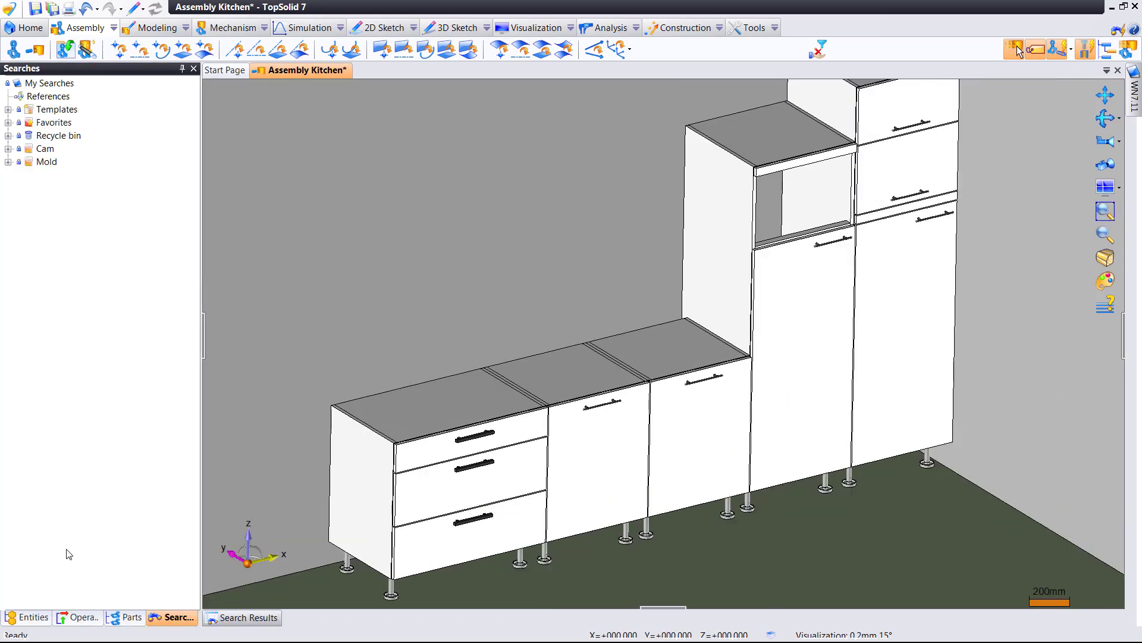
pyautogui.click(33, 617)
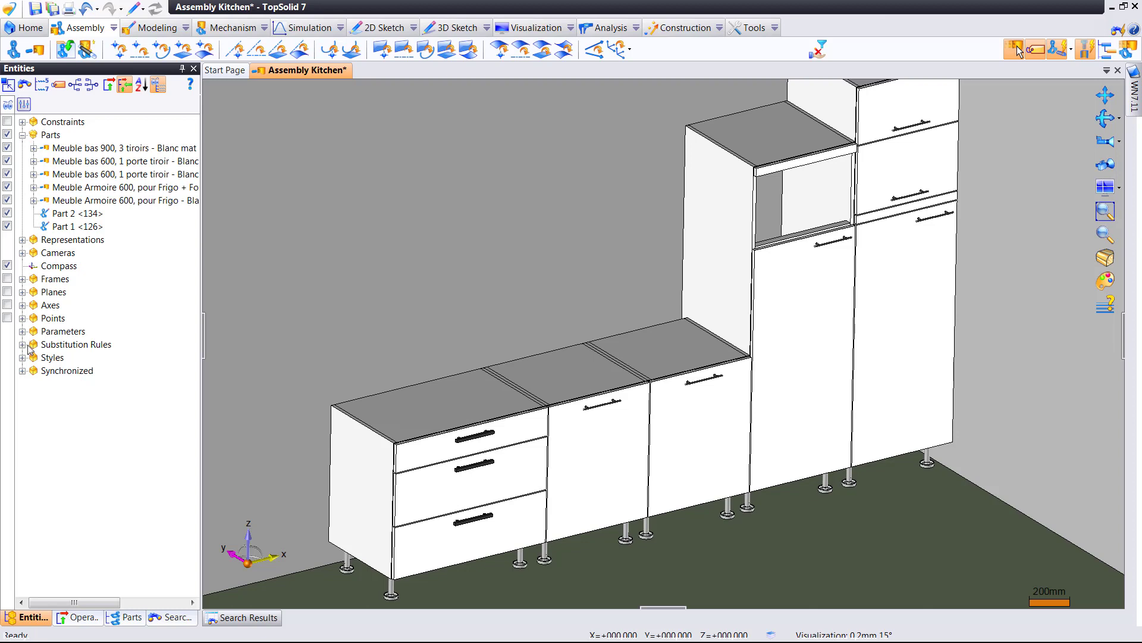
pyautogui.click(66, 349)
pyautogui.click(23, 345)
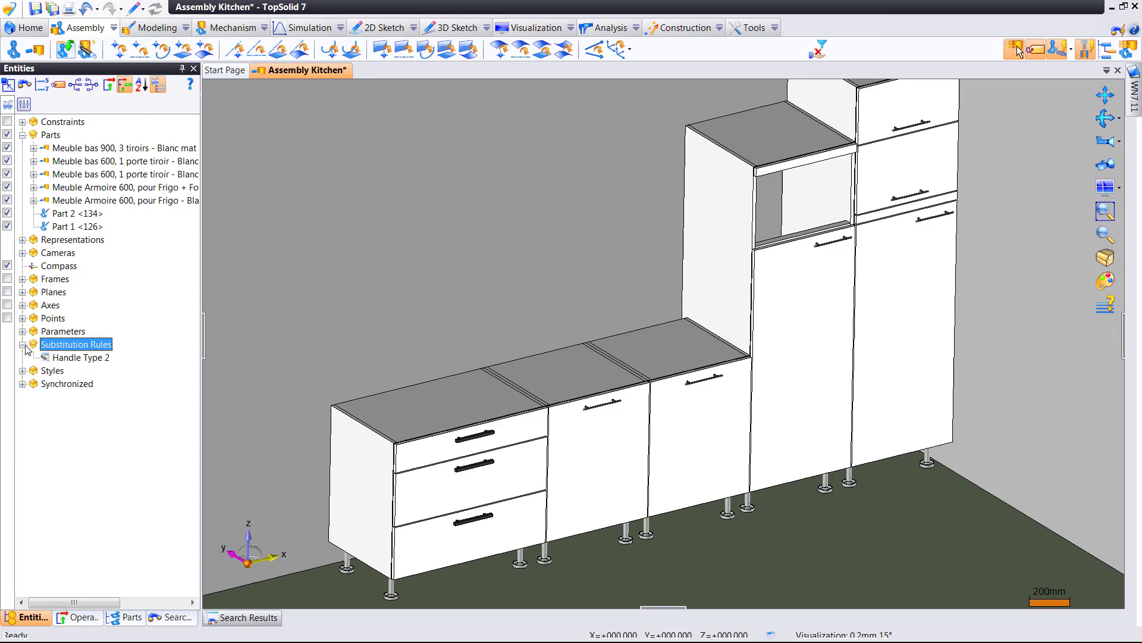
pyautogui.click(80, 357)
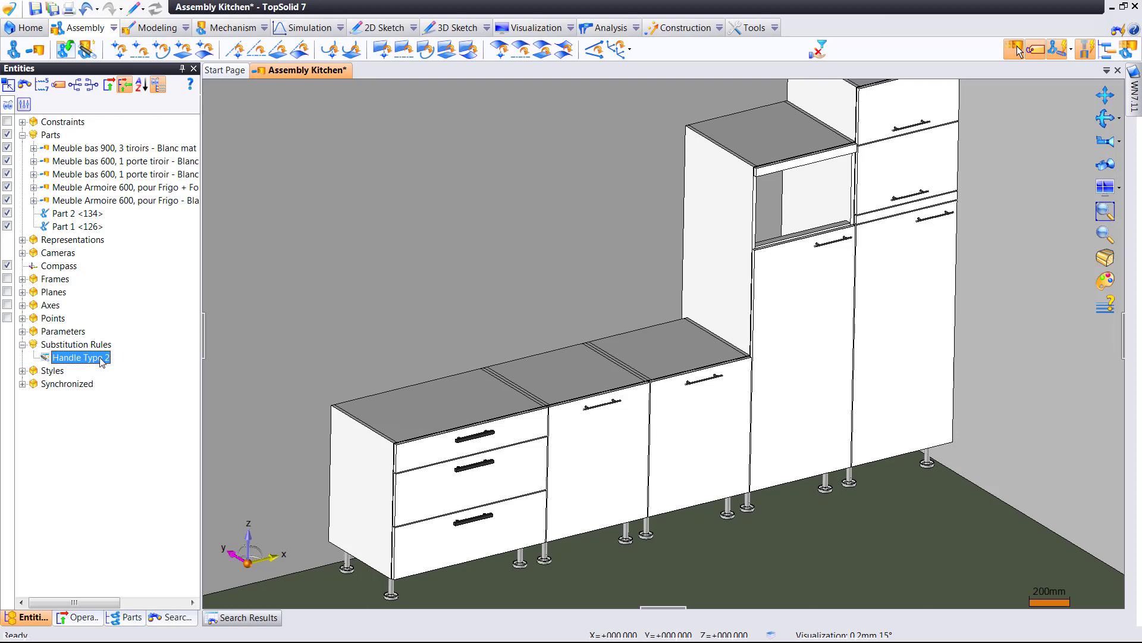
pyautogui.rightClick(103, 361)
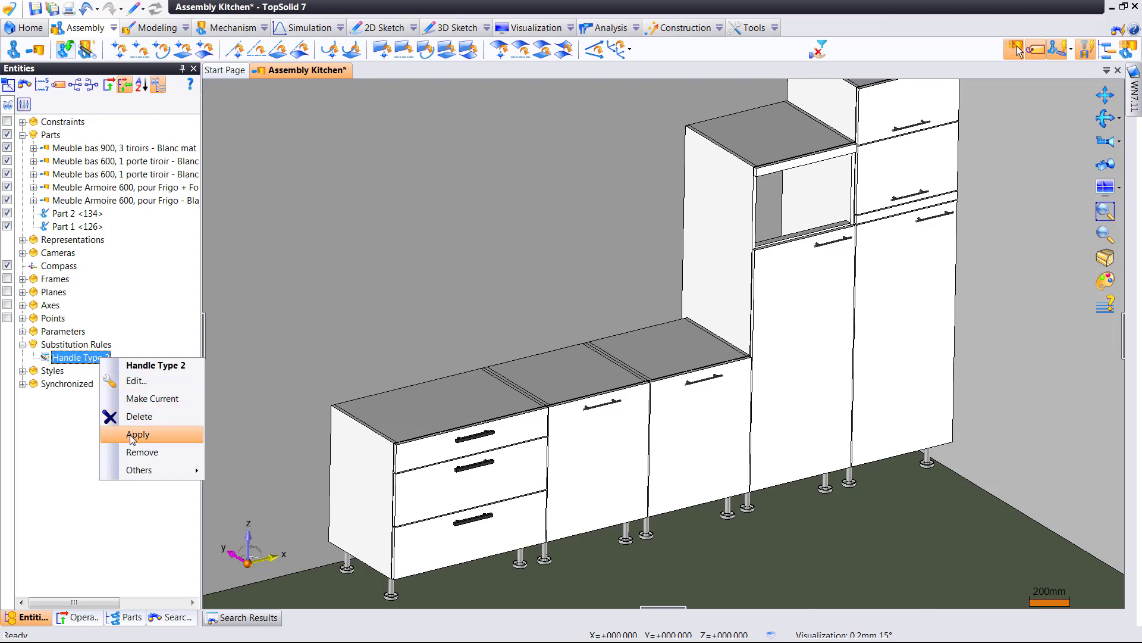
pyautogui.click(161, 434)
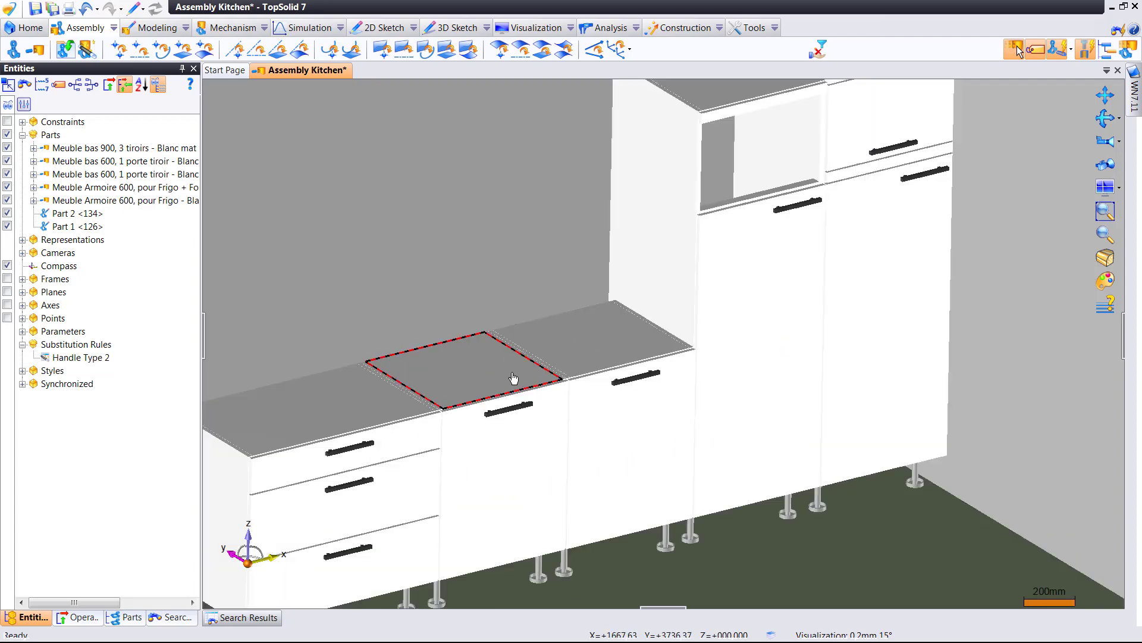
pyautogui.scroll(3, 513, 379)
pyautogui.scroll(-3, 517, 360)
pyautogui.moveTo(566, 268); pyautogui.dragTo(637, 286, button='middle')
pyautogui.scroll(-2, 637, 286)
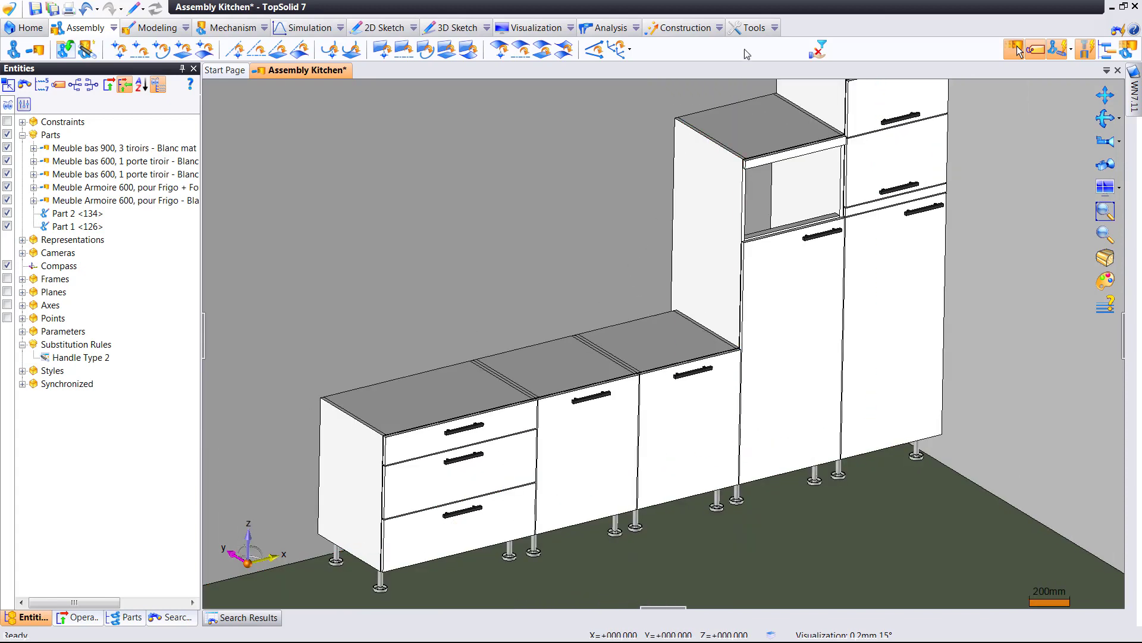
# Step: Create a new substitution rule named Handle Type 1
pyautogui.click(775, 28)
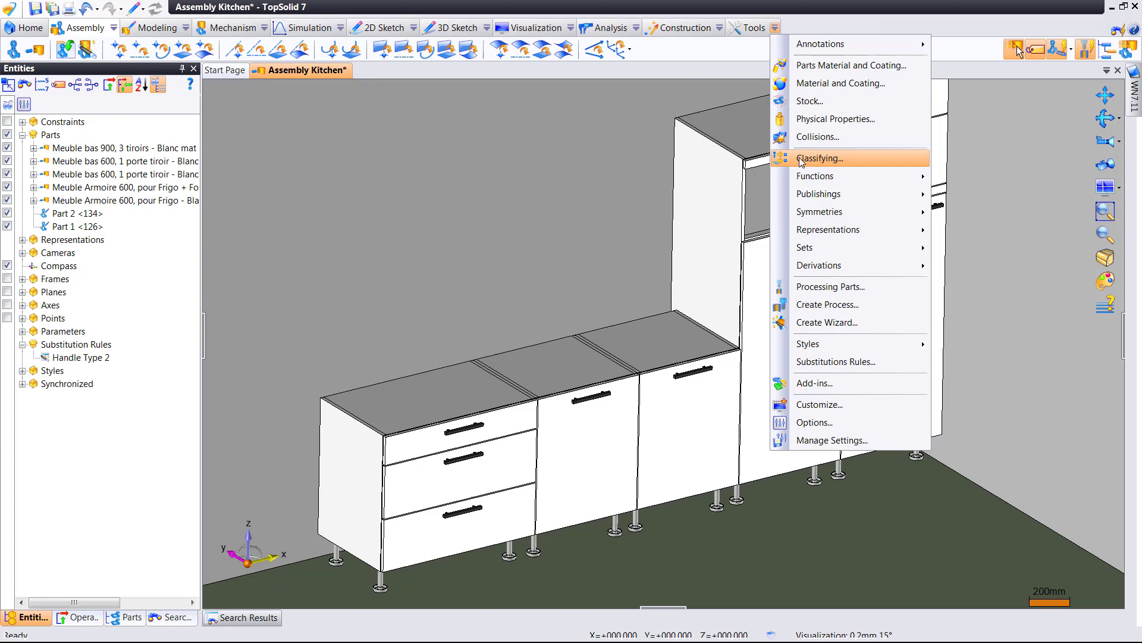
pyautogui.click(847, 362)
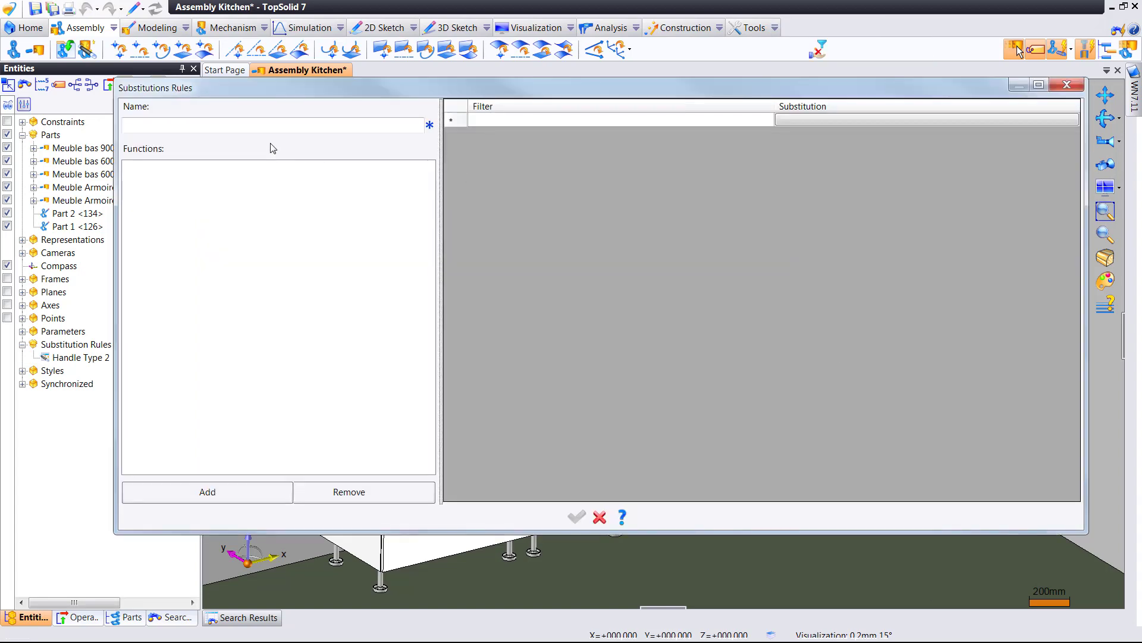
pyautogui.click(265, 127)
pyautogui.write('Handle Type 2')
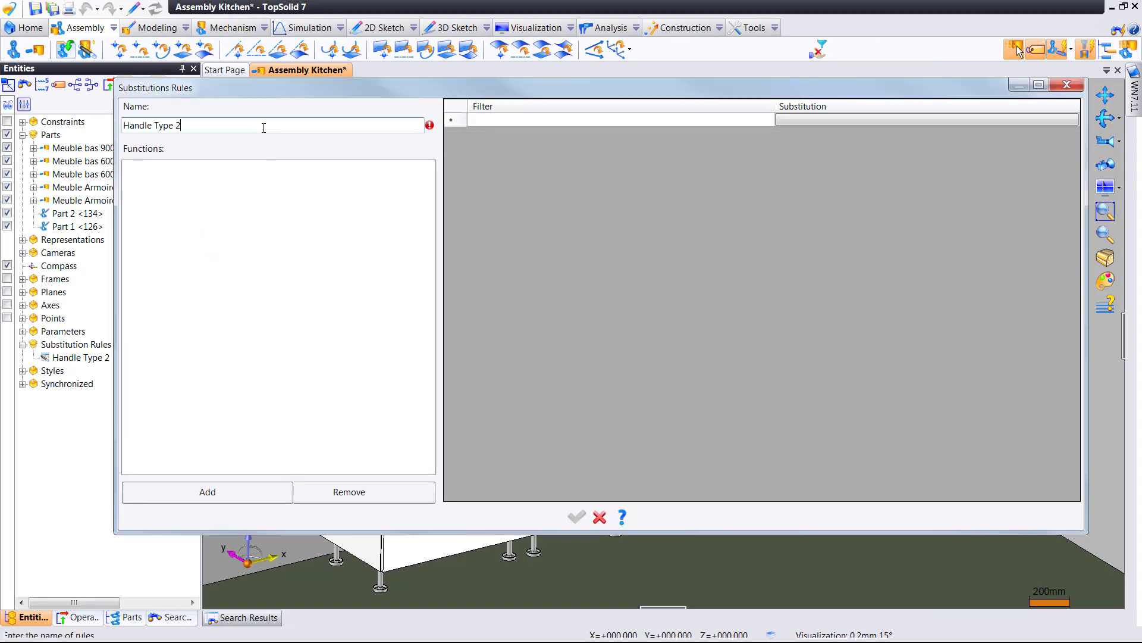
pyautogui.press('BackSpace')
# Step: Add the Handle function from 07 Assembly, 05 Substitution, Kitchen, 02 Hardware & Accessories, Functions in project WN7.11 to the Handle Type 1 rule
pyautogui.click(235, 497)
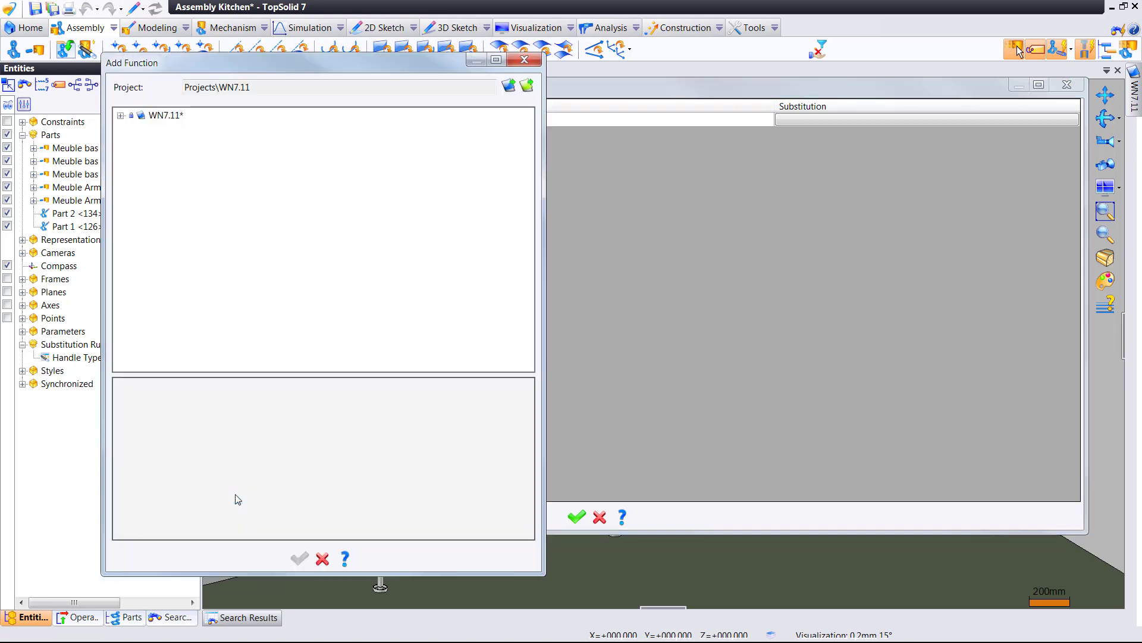
pyautogui.click(120, 115)
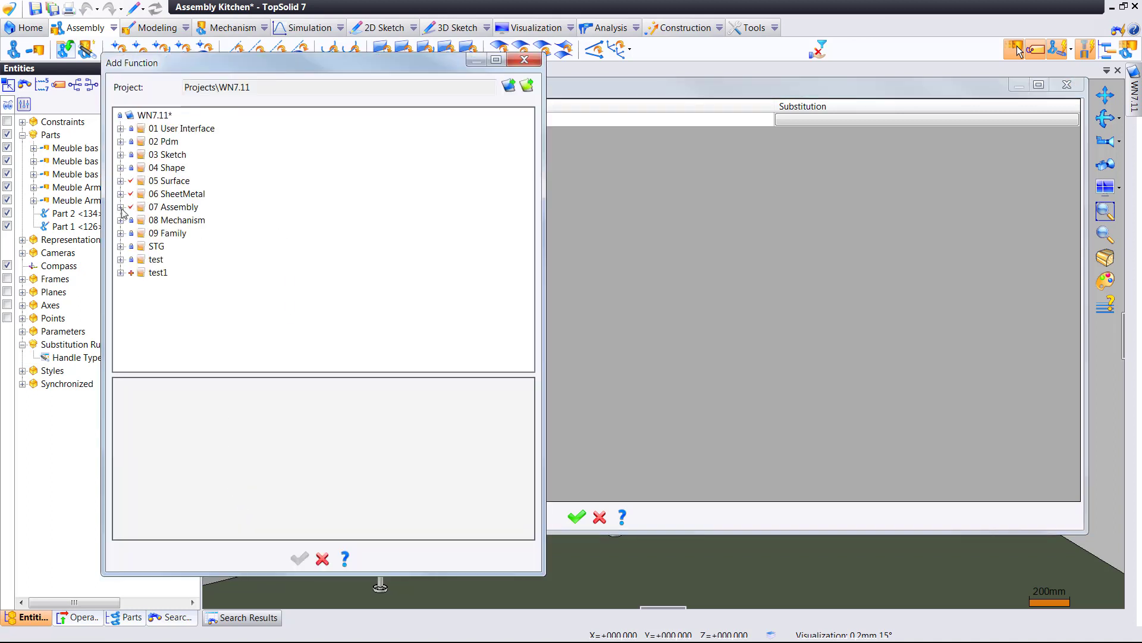
pyautogui.click(121, 207)
pyautogui.click(132, 273)
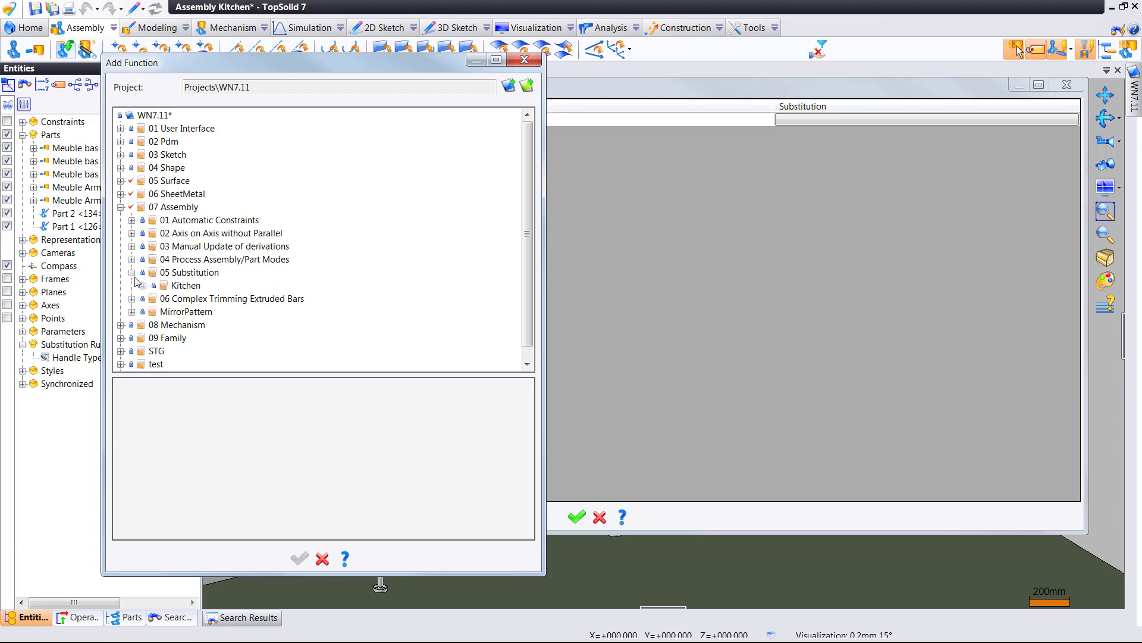
pyautogui.click(144, 286)
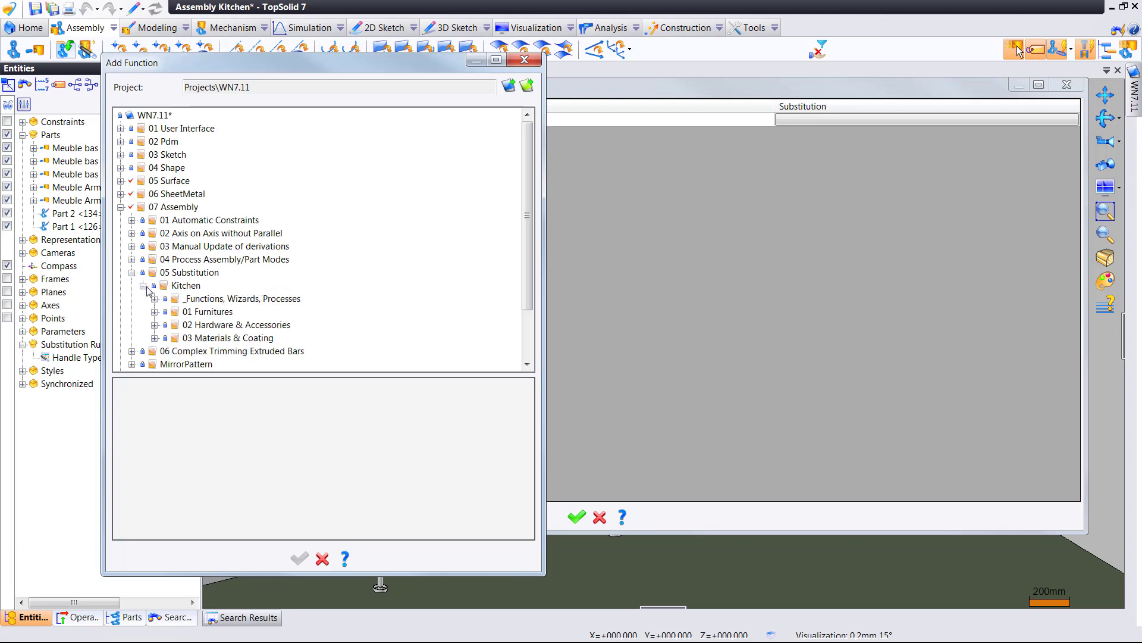
pyautogui.click(155, 325)
pyautogui.click(166, 338)
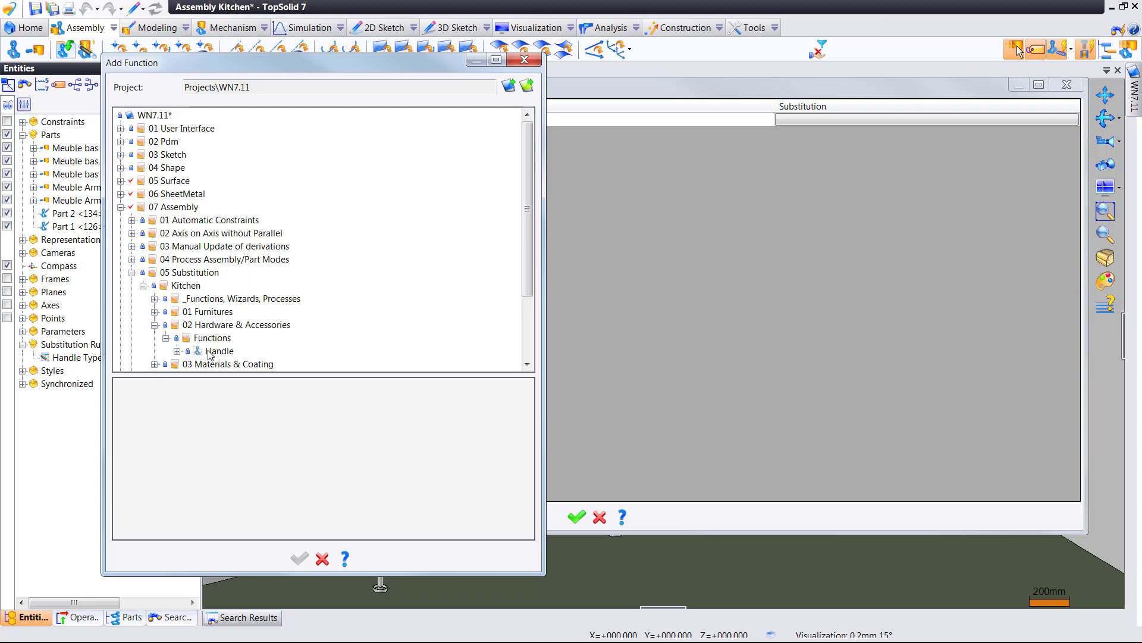
pyautogui.click(218, 351)
pyautogui.click(299, 558)
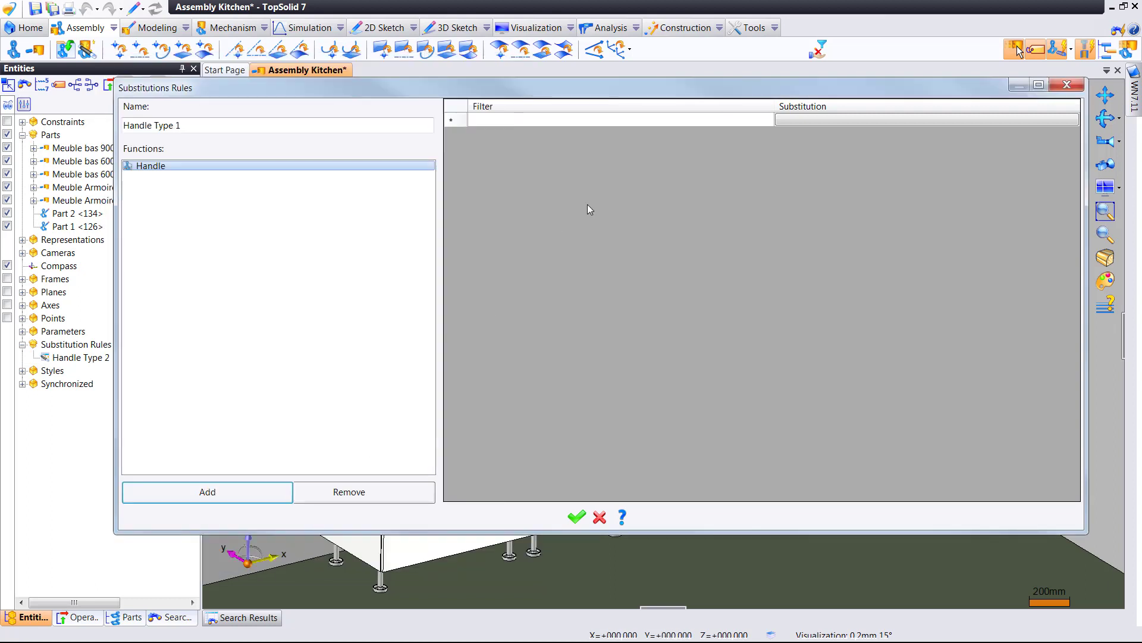
# Step: Add a filter row with a blank filter to the Handle Type 1 substitution rule
pyautogui.click(566, 120)
pyautogui.click(567, 119)
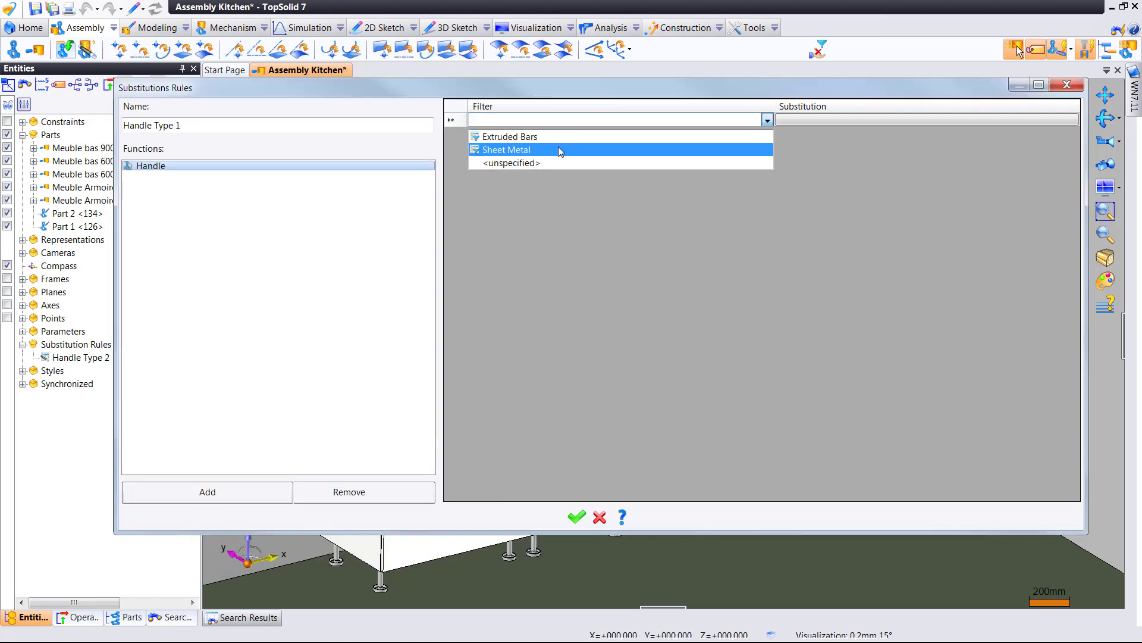
pyautogui.click(524, 163)
pyautogui.click(488, 136)
pyautogui.click(499, 136)
pyautogui.click(499, 137)
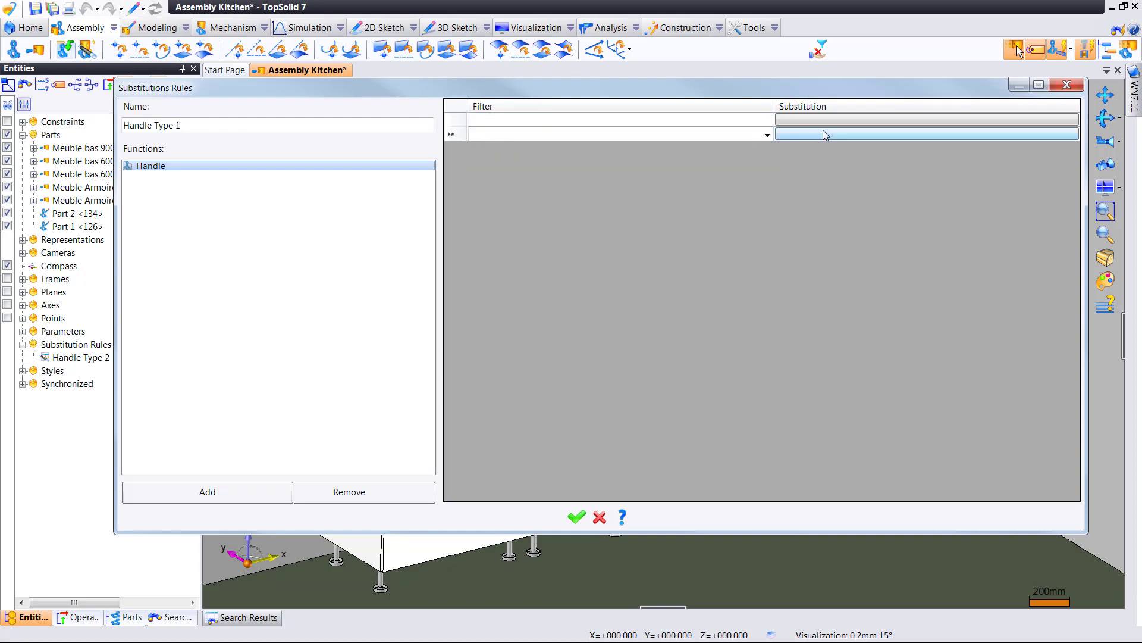
# Step: Set Handle type 1 as the substitution family in the rule's second row, keeping its default drivers
pyautogui.click(817, 134)
pyautogui.click(473, 93)
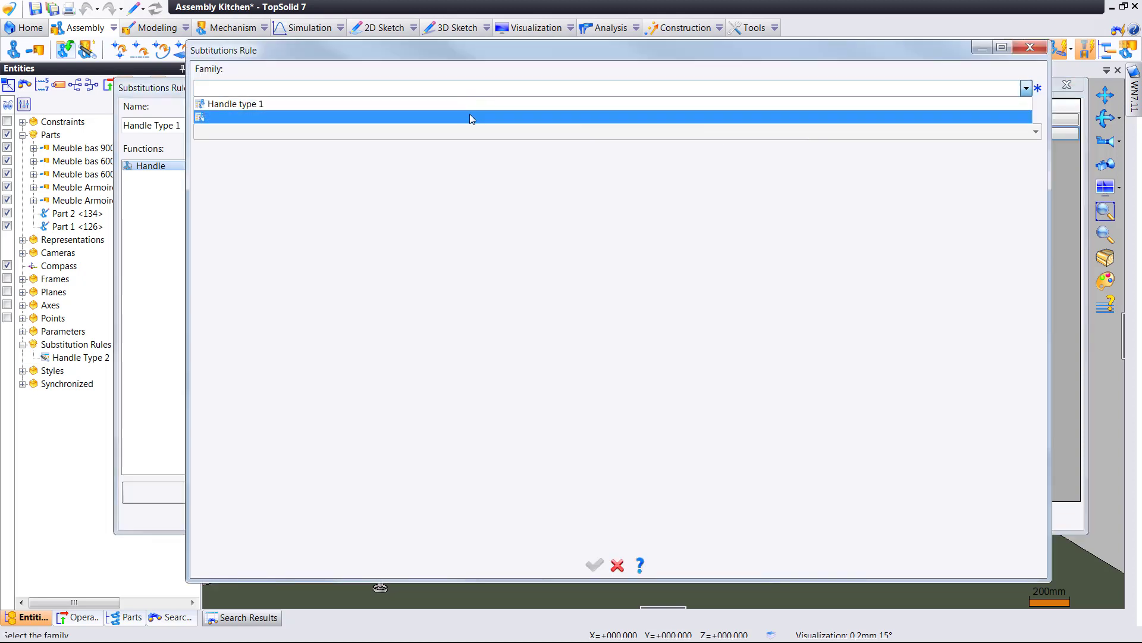
pyautogui.click(472, 107)
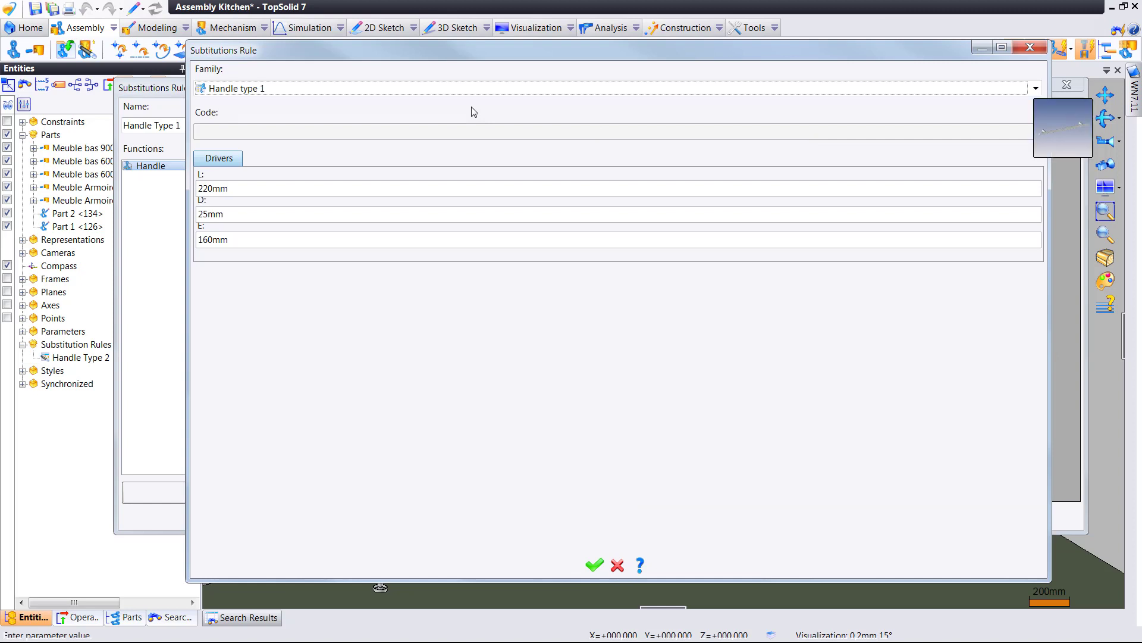
pyautogui.click(594, 564)
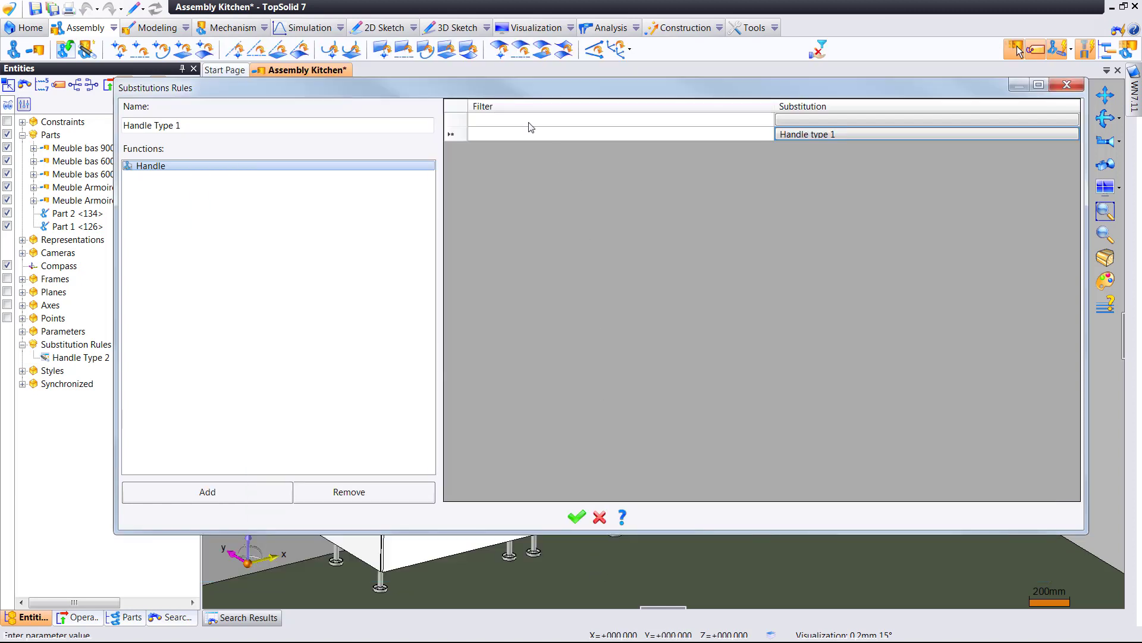
# Step: Delete the empty first row of the Handle Type 1 rule and validate the rule
pyautogui.click(455, 120)
pyautogui.press('Delete')
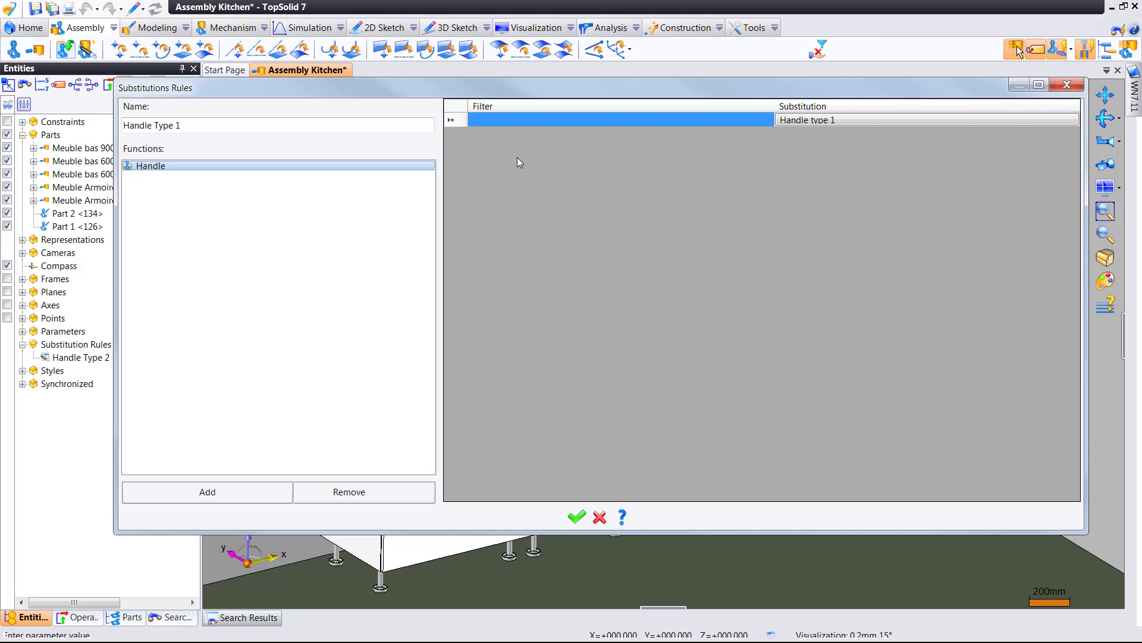
pyautogui.click(577, 517)
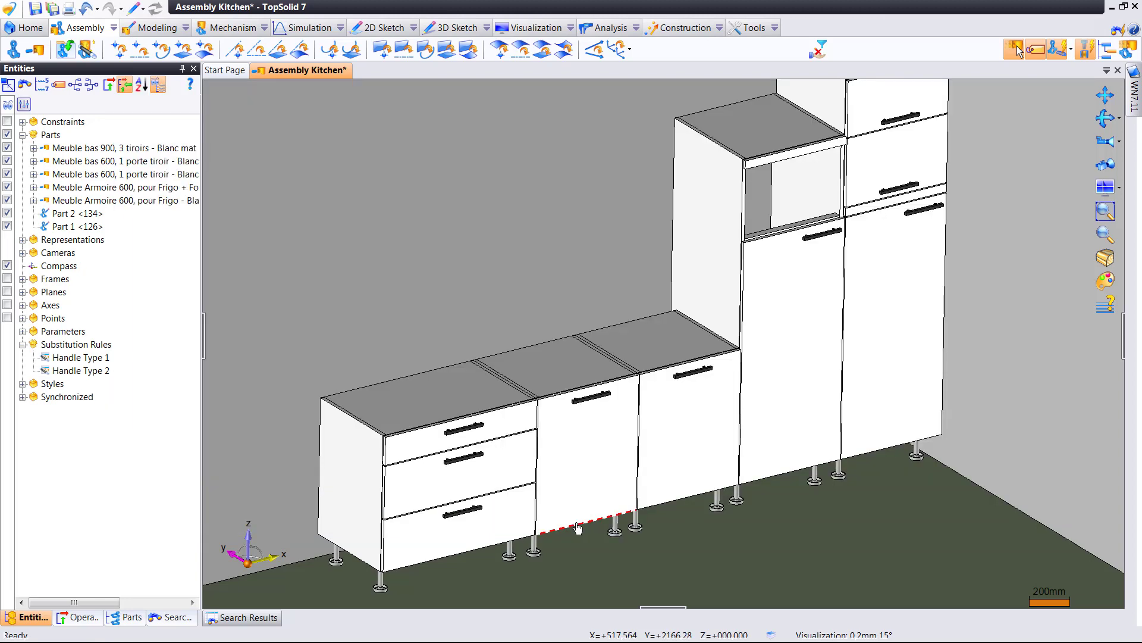
# Step: Apply the Handle Type 1 substitution rule to the kitchen assembly and inspect the handles on the cabinet fronts
pyautogui.scroll(3, 440, 298)
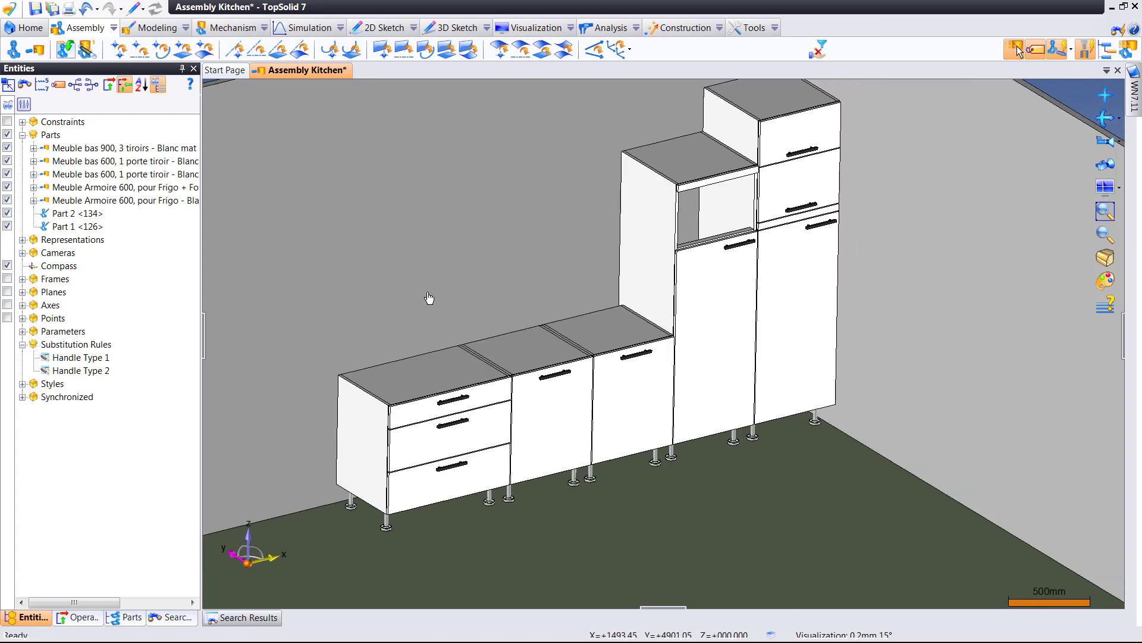
pyautogui.click(93, 360)
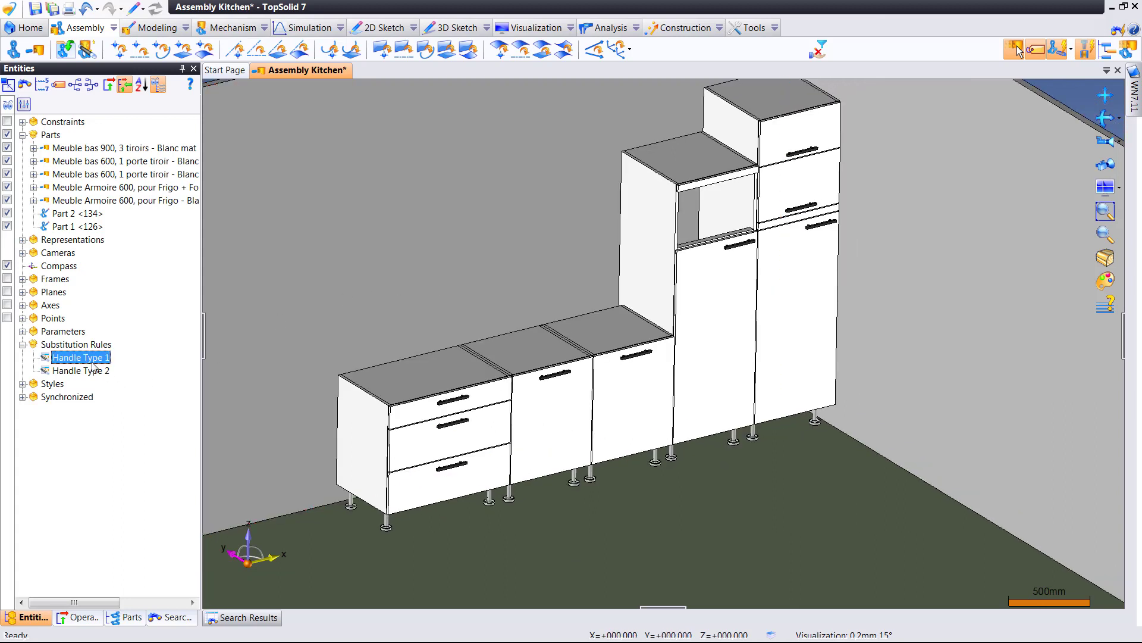
pyautogui.rightClick(93, 364)
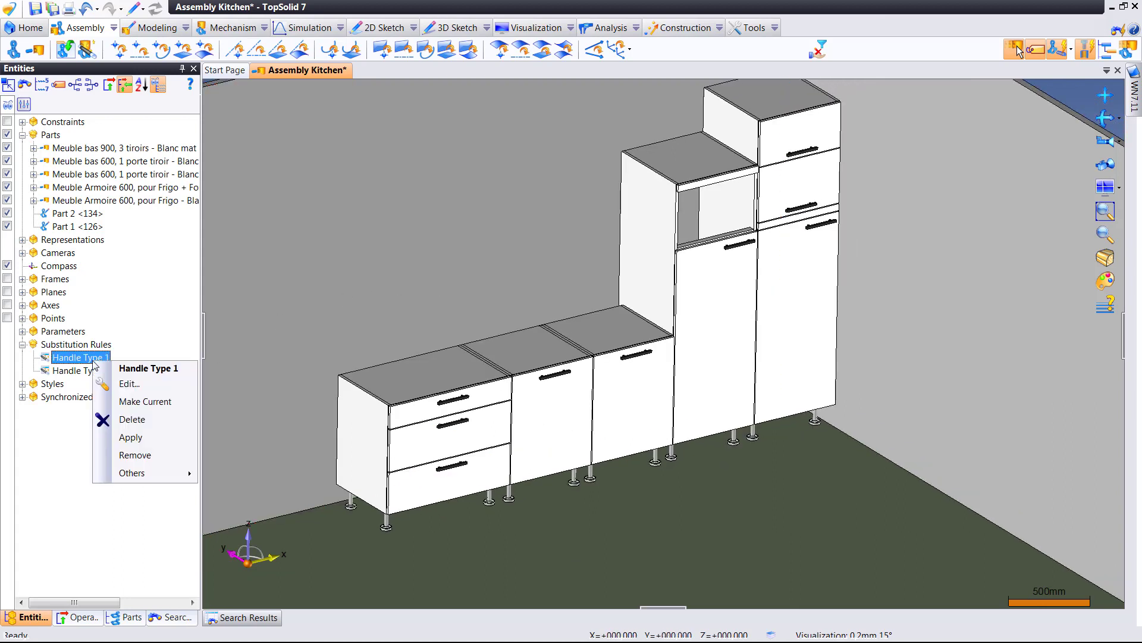
pyautogui.click(131, 437)
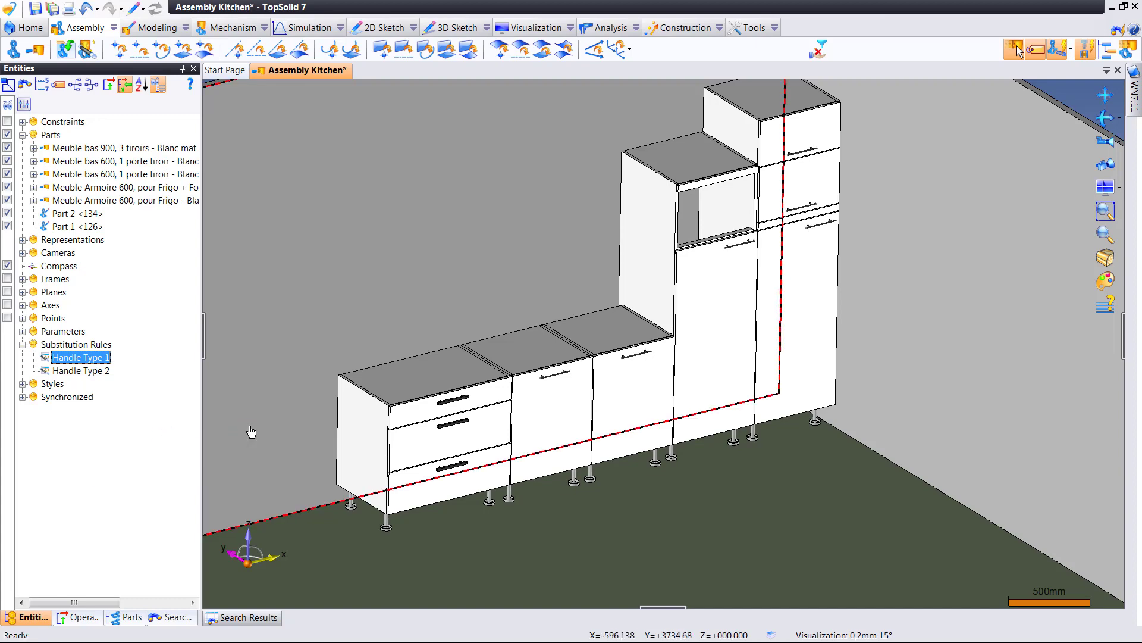
pyautogui.moveTo(276, 415); pyautogui.dragTo(237, 413, button='middle')
pyautogui.scroll(4, 489, 408)
pyautogui.scroll(-5, 491, 409)
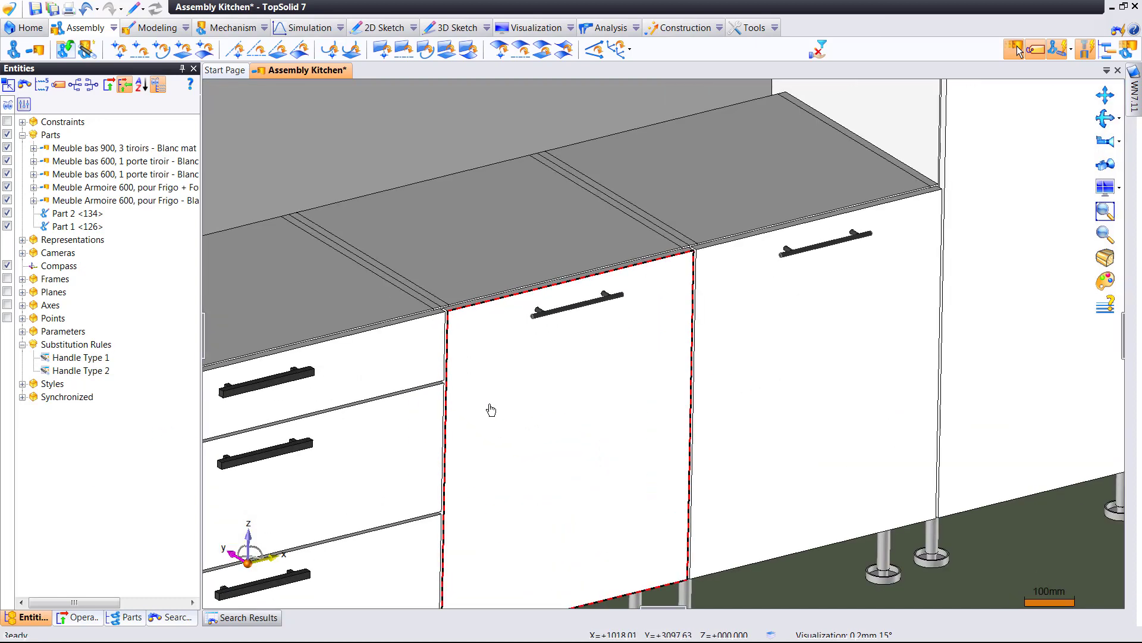
pyautogui.moveTo(491, 409); pyautogui.dragTo(474, 374, button='middle')
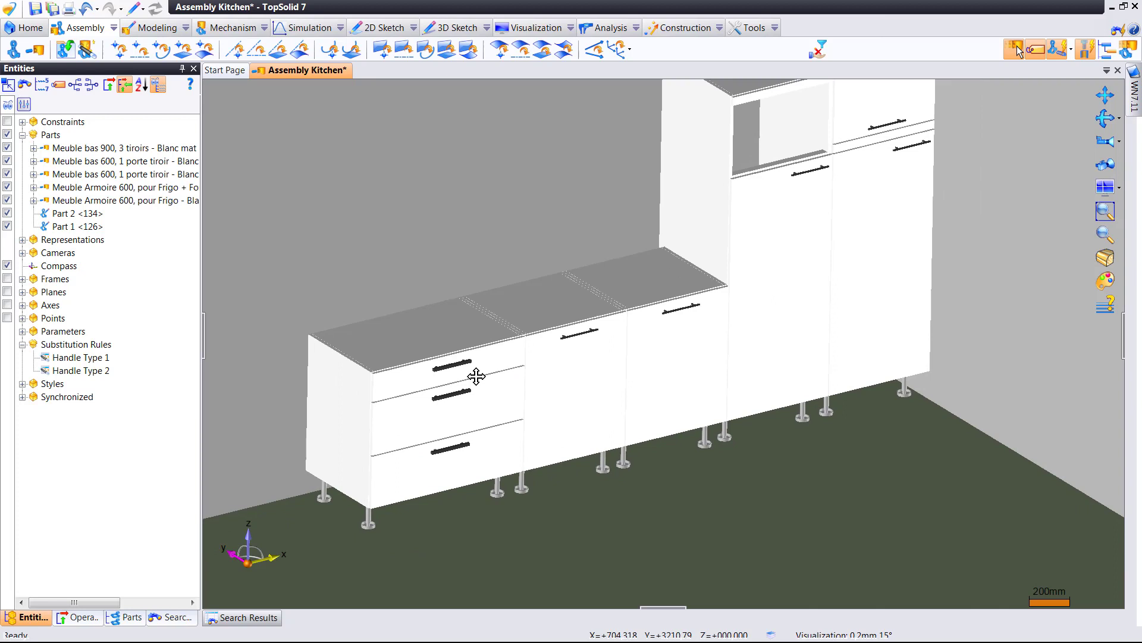
# Step: Make Handle Type 2 the current substitution rule and apply it to the kitchen assembly
pyautogui.rightClick(109, 374)
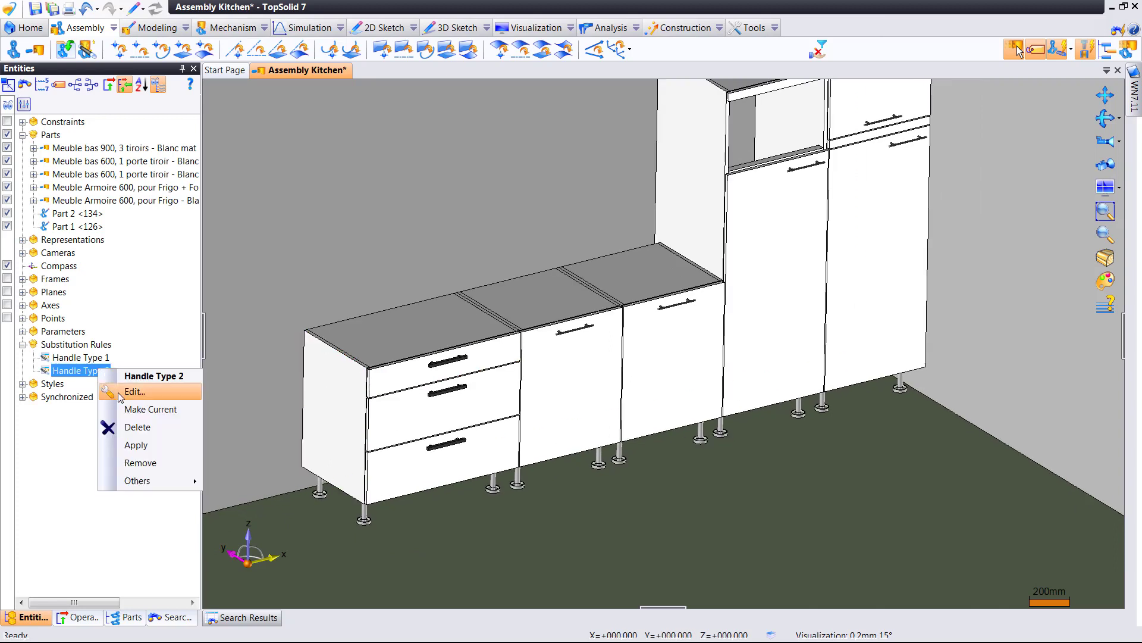
pyautogui.click(128, 409)
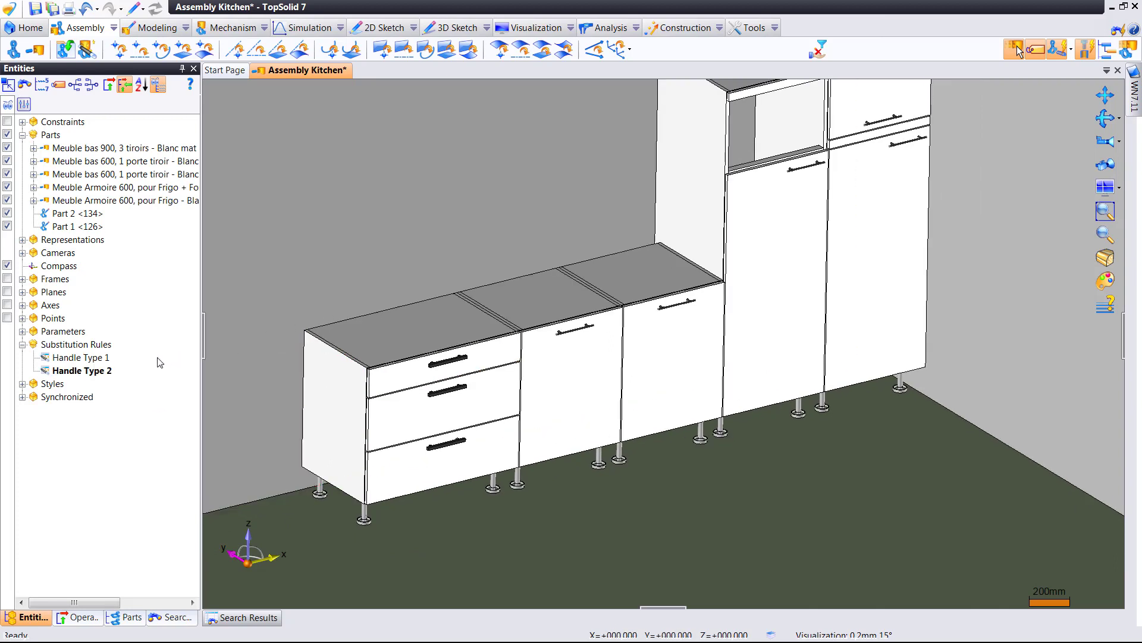
pyautogui.rightClick(98, 371)
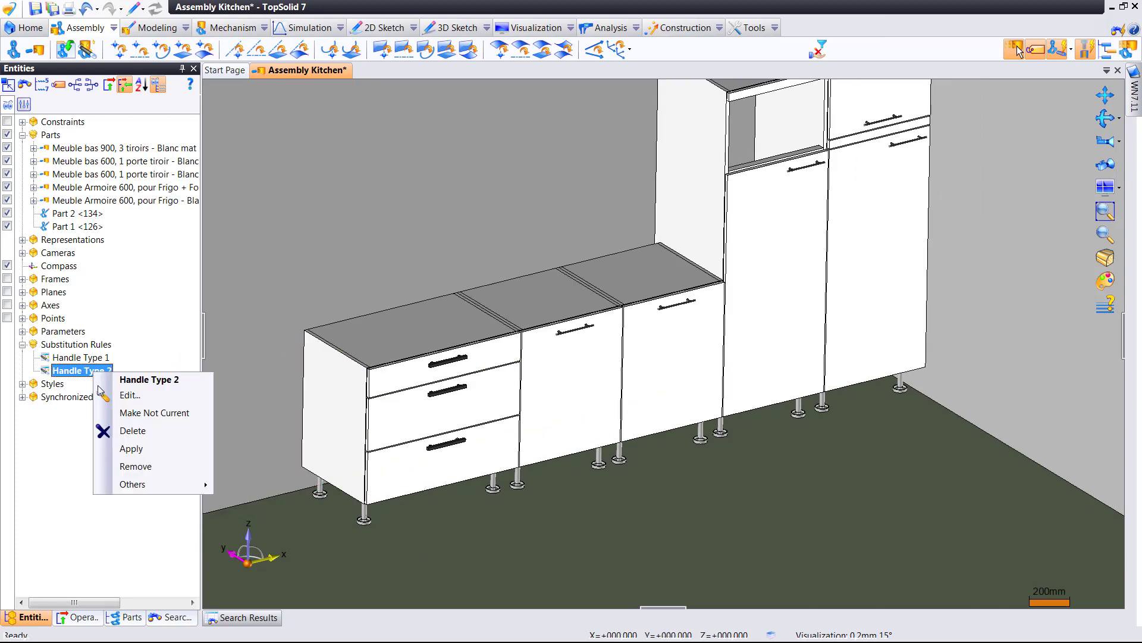
pyautogui.click(125, 450)
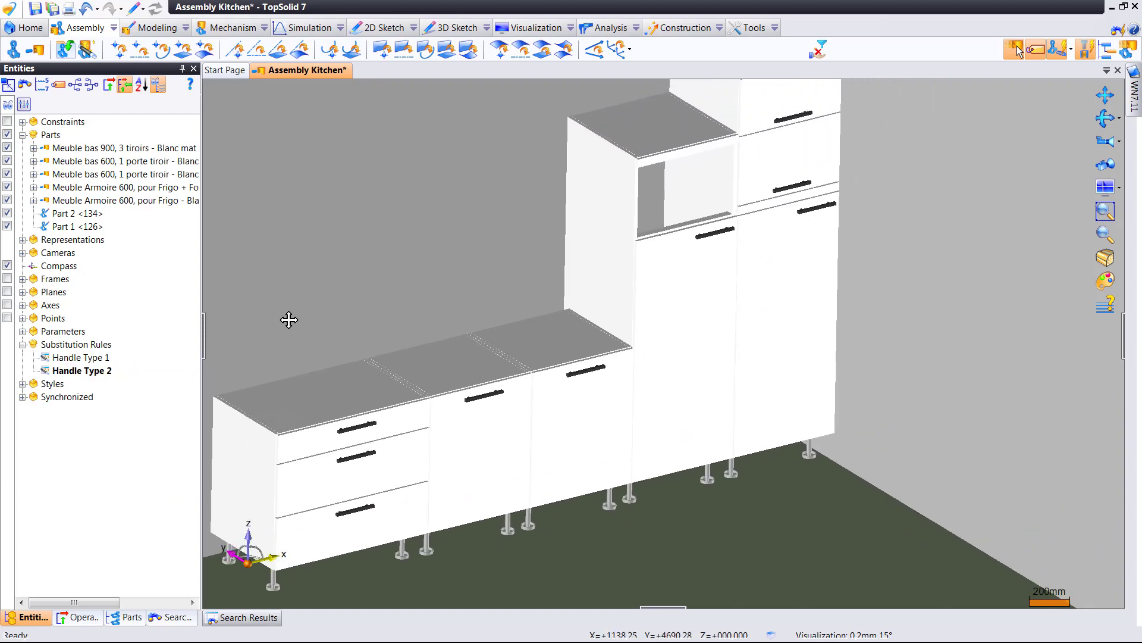
# Step: Make the Handle Type 2 substitution rule not current and set Handle Type 1 as the current rule
pyautogui.rightClick(106, 372)
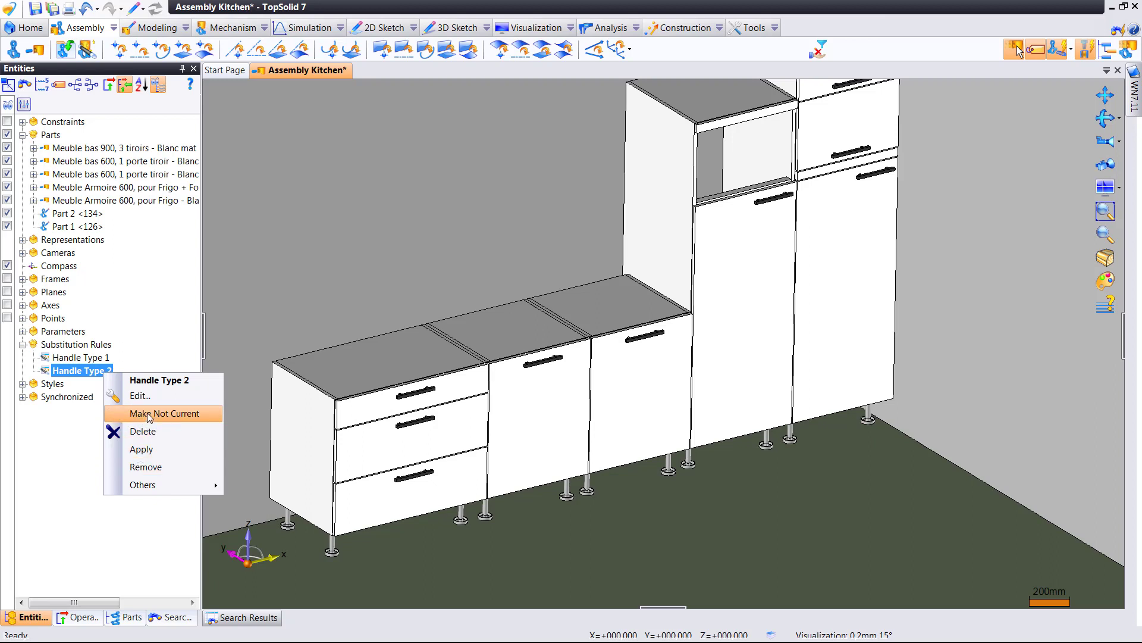
pyautogui.click(188, 415)
pyautogui.rightClick(106, 372)
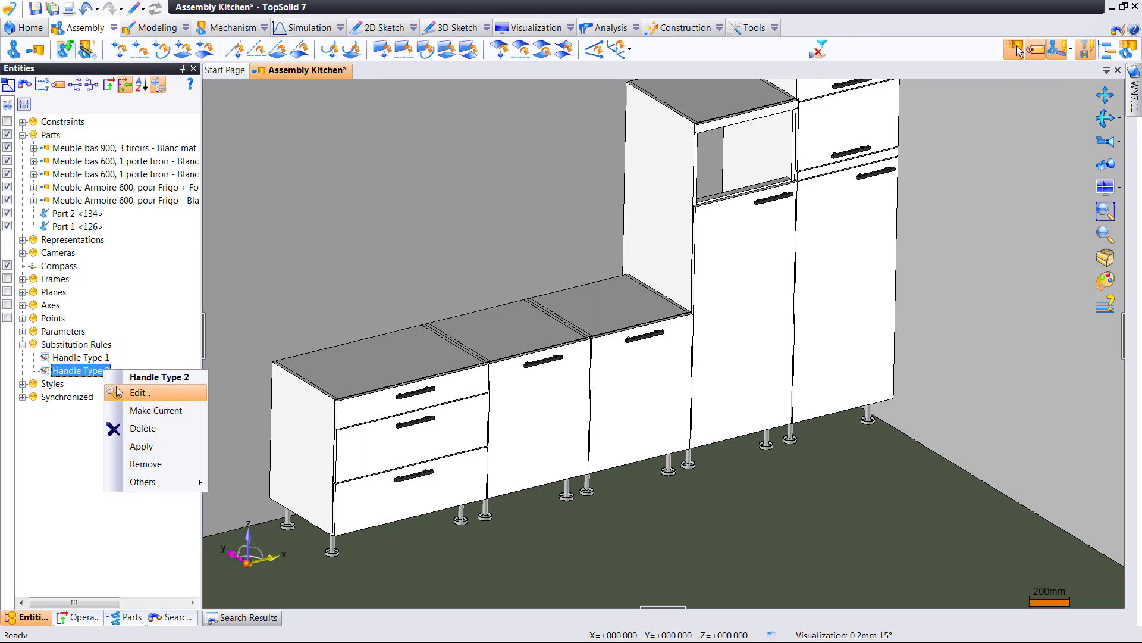
pyautogui.click(84, 357)
pyautogui.rightClick(94, 358)
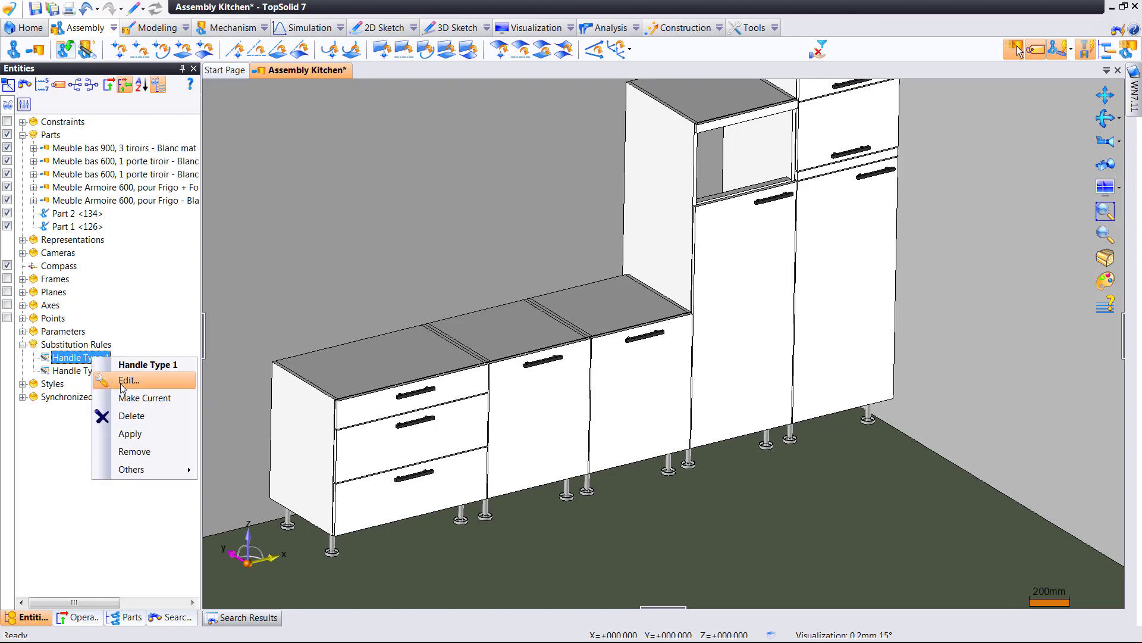
pyautogui.click(177, 398)
# Step: Start including the Meuble bas 900, sous-évier cabinet from the 30.10.10 Parameterized kitchen furniture folder in the assembly
pyautogui.scroll(-5, 495, 275)
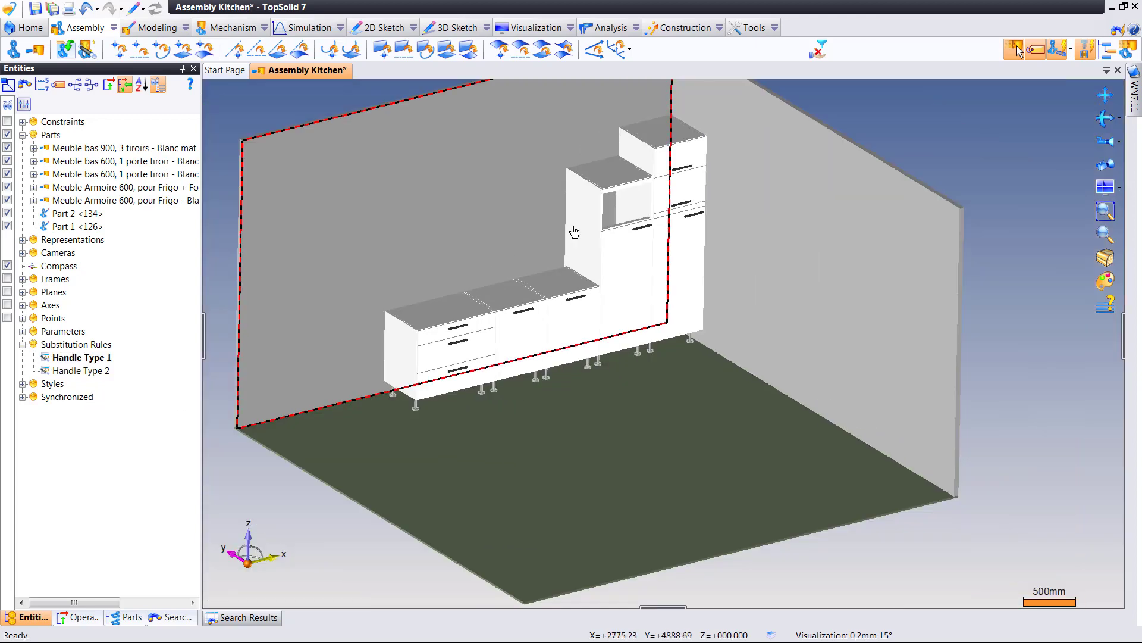
pyautogui.moveTo(1133, 109)
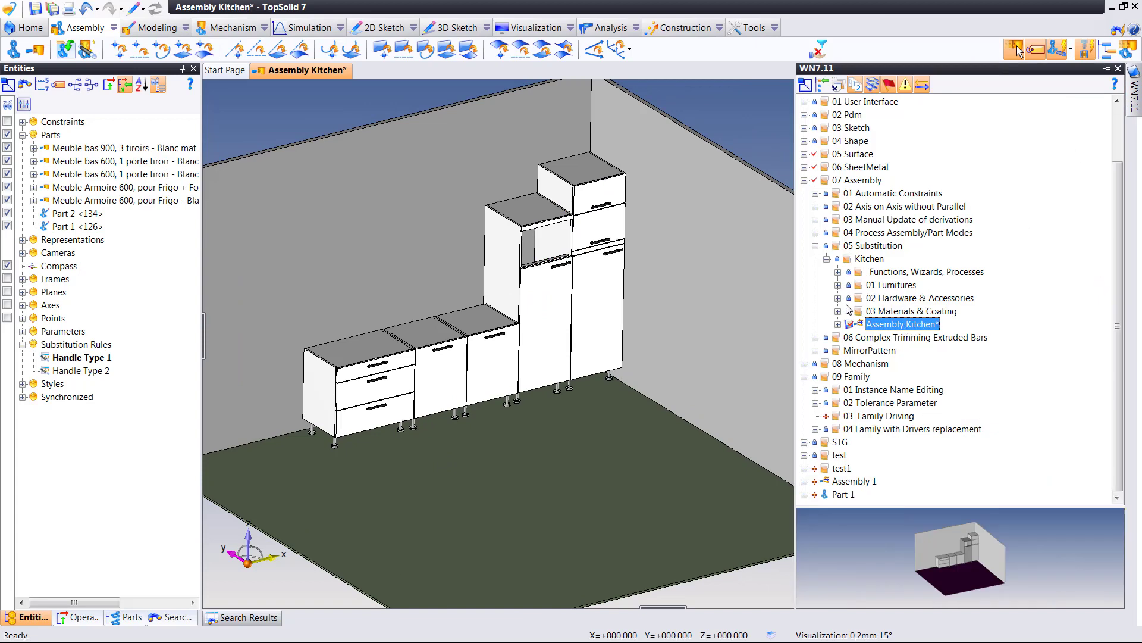
pyautogui.click(838, 286)
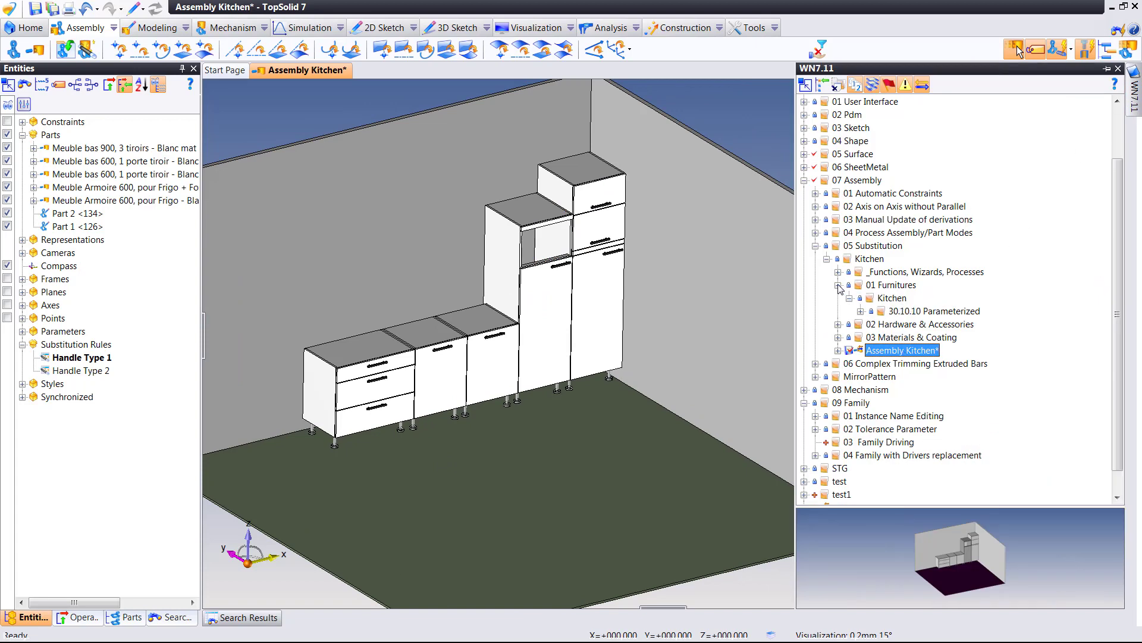
pyautogui.click(861, 311)
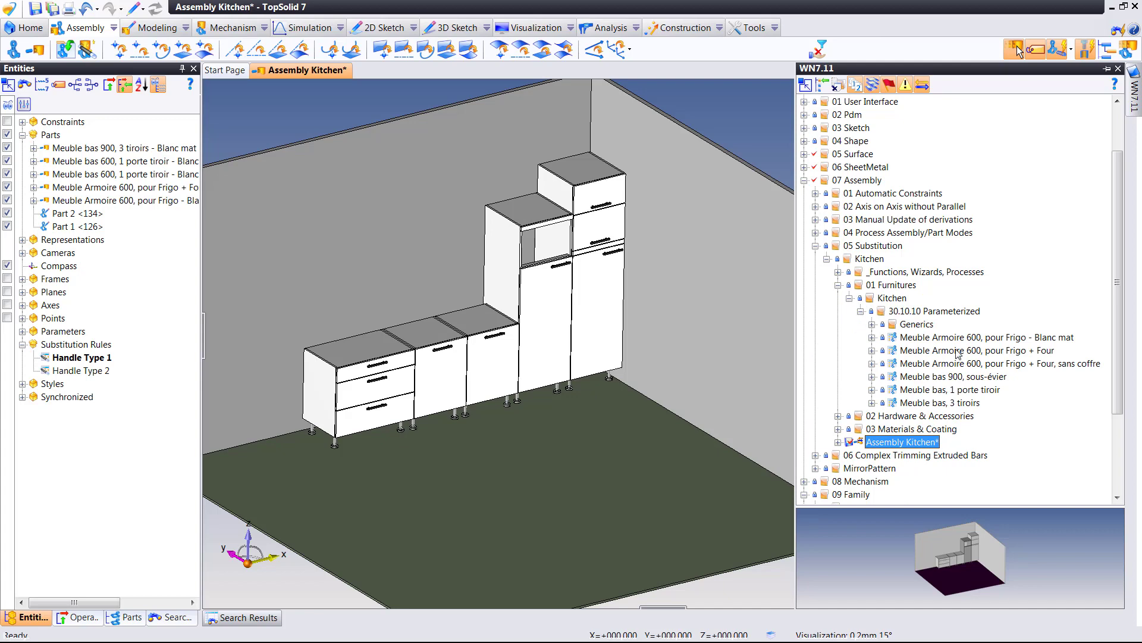
pyautogui.click(959, 377)
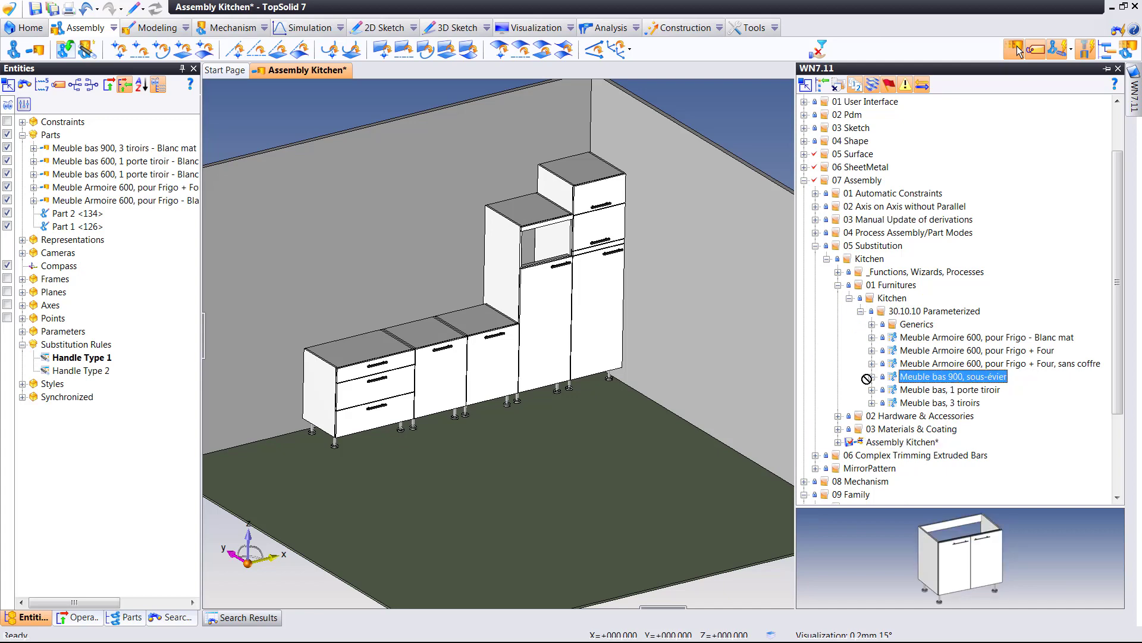
pyautogui.moveTo(655, 427); pyautogui.dragTo(656, 427)
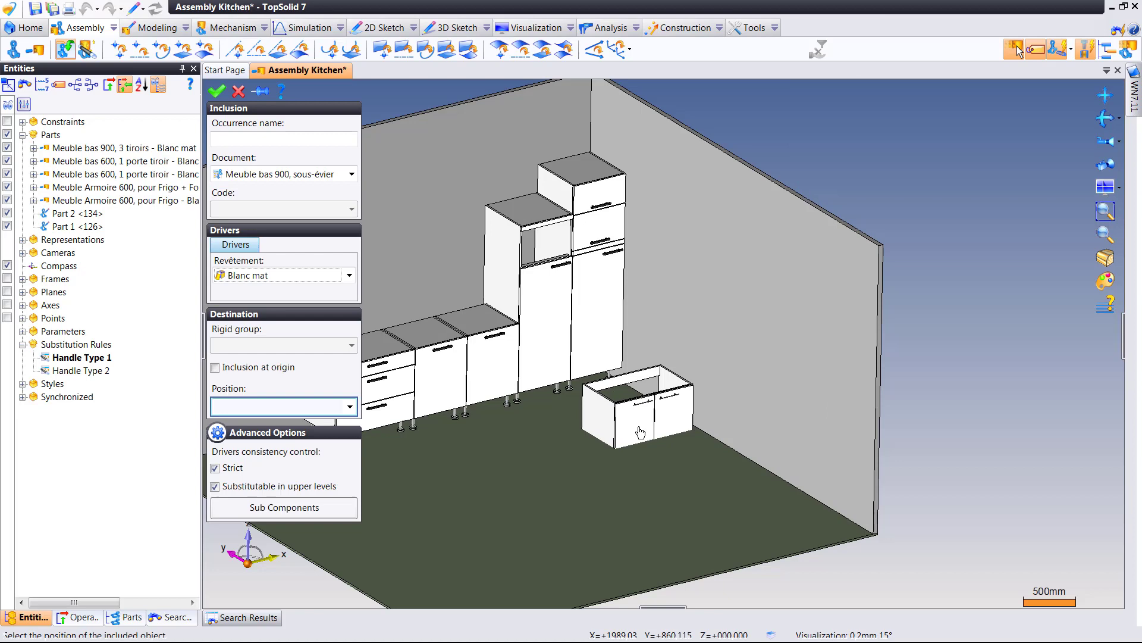
# Step: Place the sink base cabinet off the floor's edge near the three-drawer cabinet, skip its constraints and finish positioning after inspecting its handles
pyautogui.scroll(1, 578, 432)
pyautogui.moveTo(578, 440); pyautogui.dragTo(779, 381, button='middle')
pyautogui.moveTo(693, 402); pyautogui.dragTo(780, 403, button='middle')
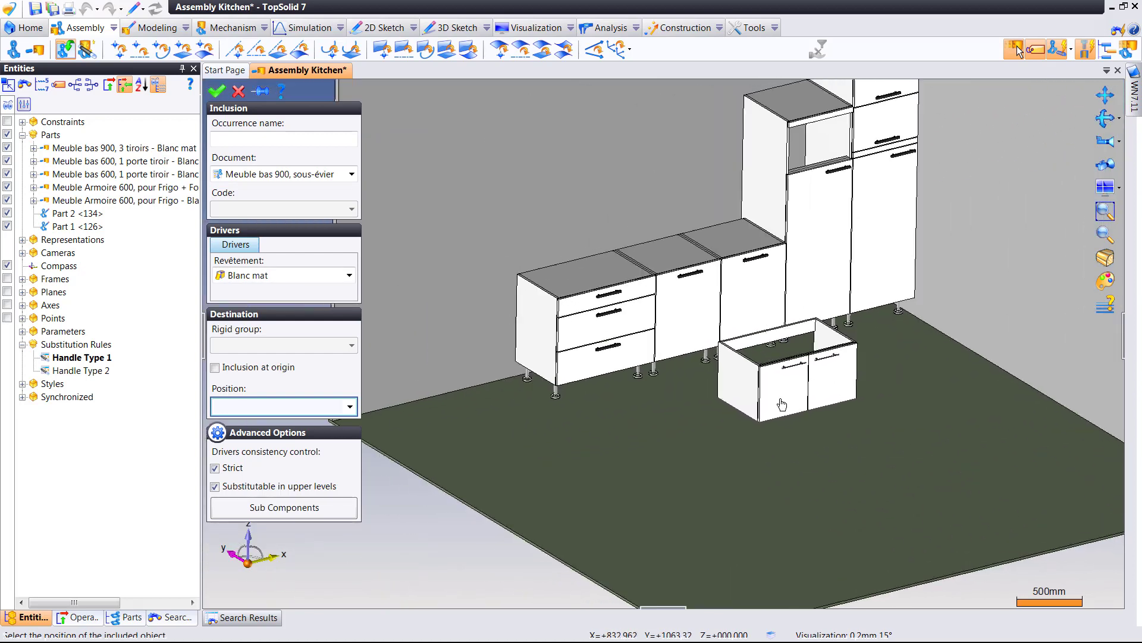
pyautogui.scroll(2, 461, 470)
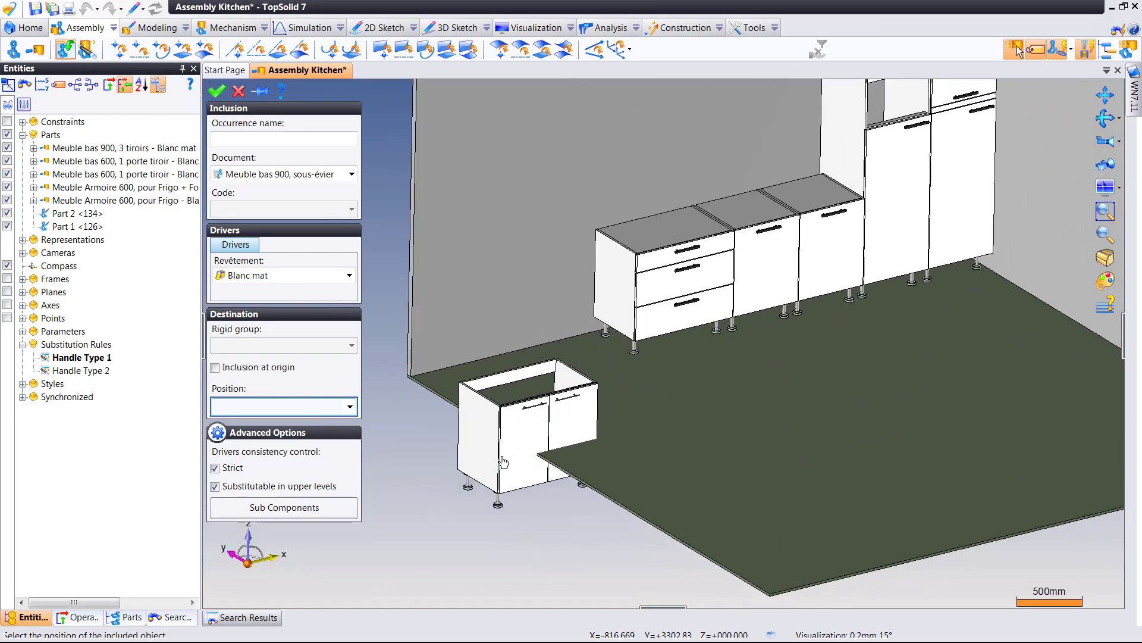
pyautogui.click(460, 490)
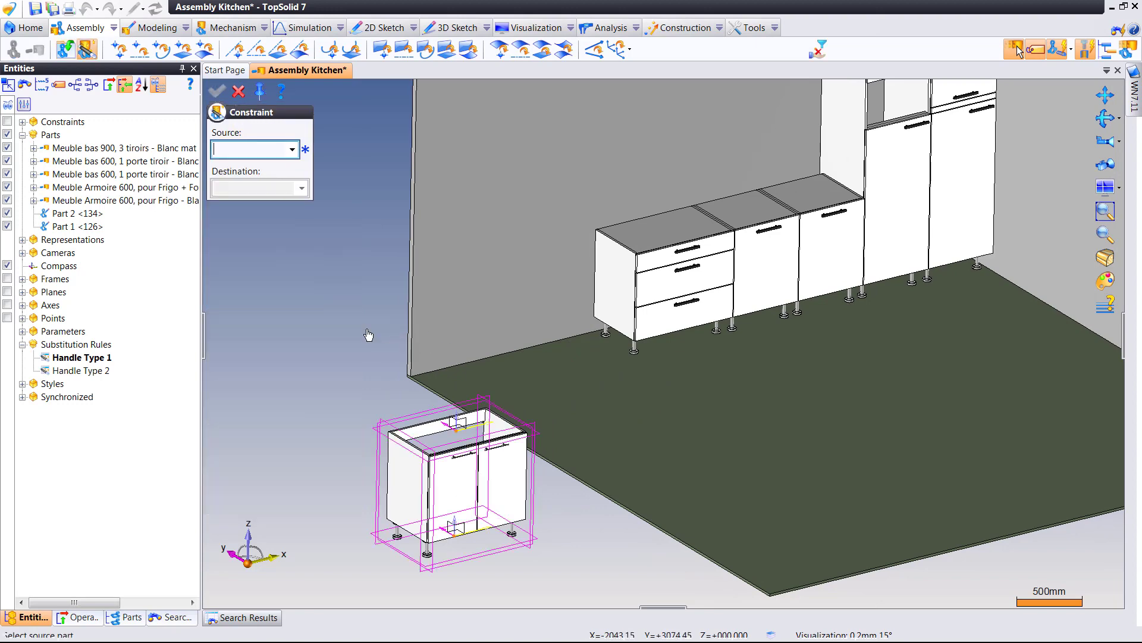
pyautogui.click(238, 91)
pyautogui.moveTo(325, 272); pyautogui.dragTo(312, 228, button='middle')
pyautogui.scroll(5, 420, 406)
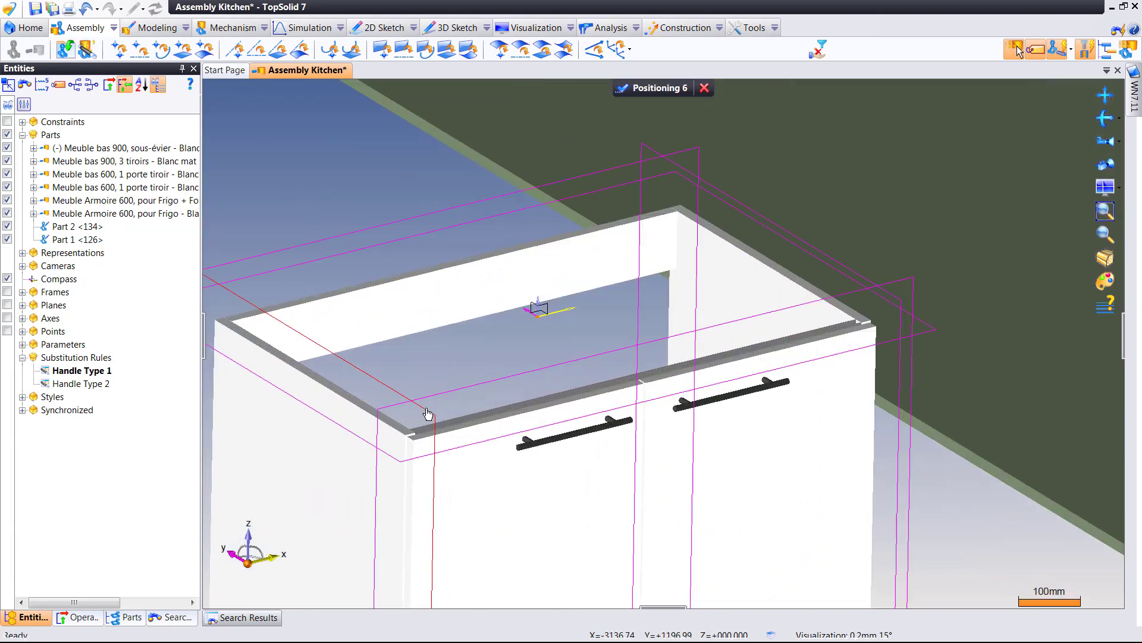
pyautogui.click(653, 88)
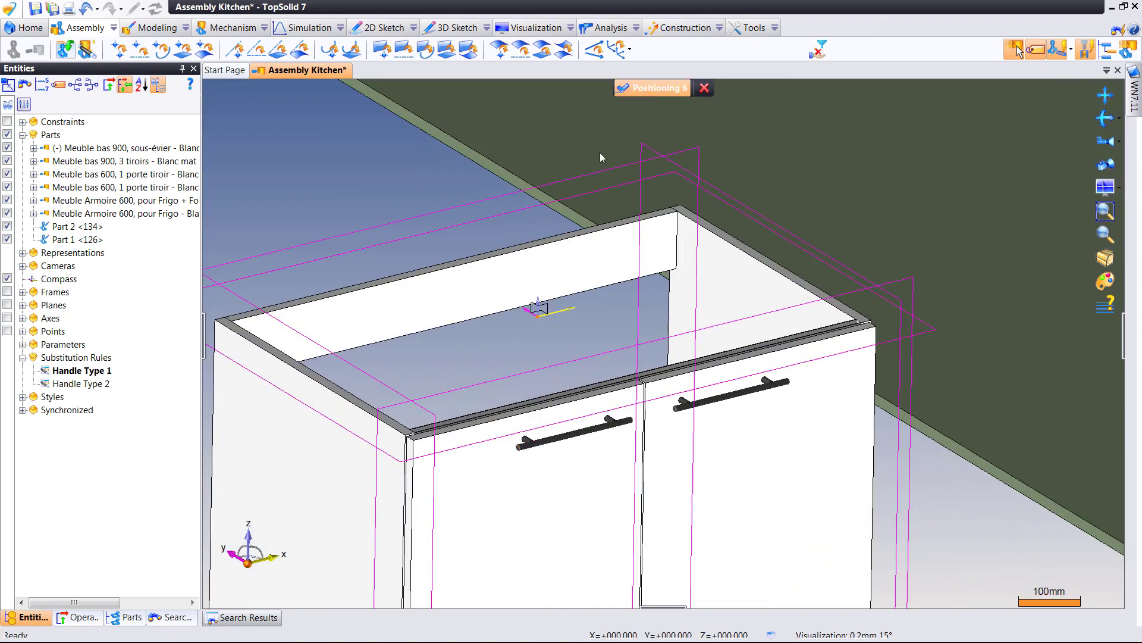
# Step: Make Handle Type 2 the current substitution rule
pyautogui.scroll(-5, 477, 219)
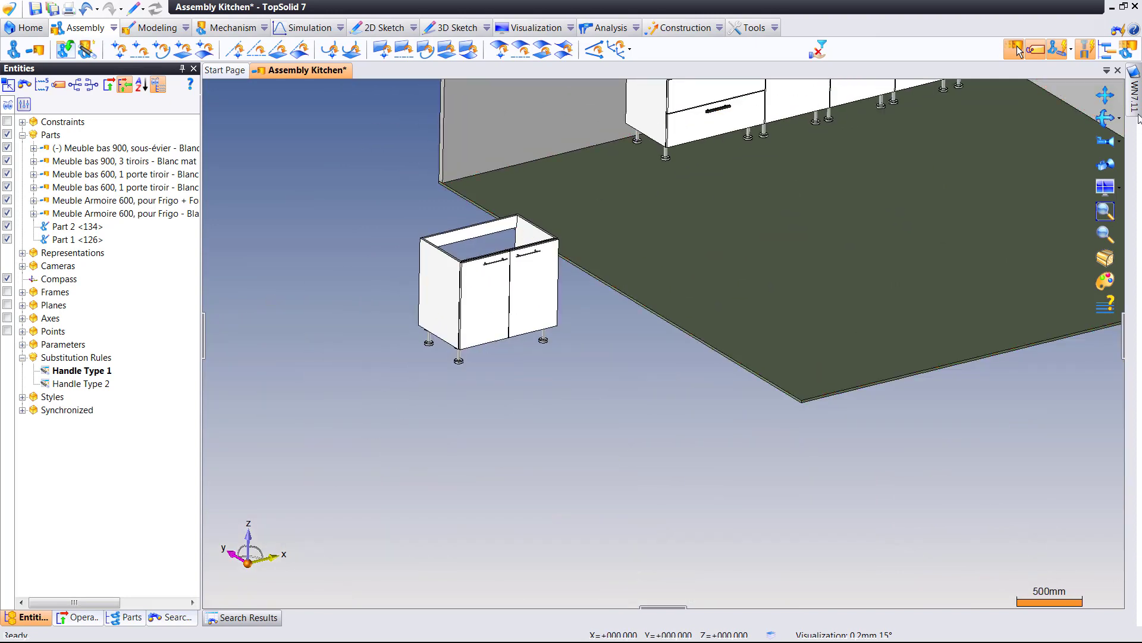
pyautogui.moveTo(1134, 107)
pyautogui.rightClick(99, 383)
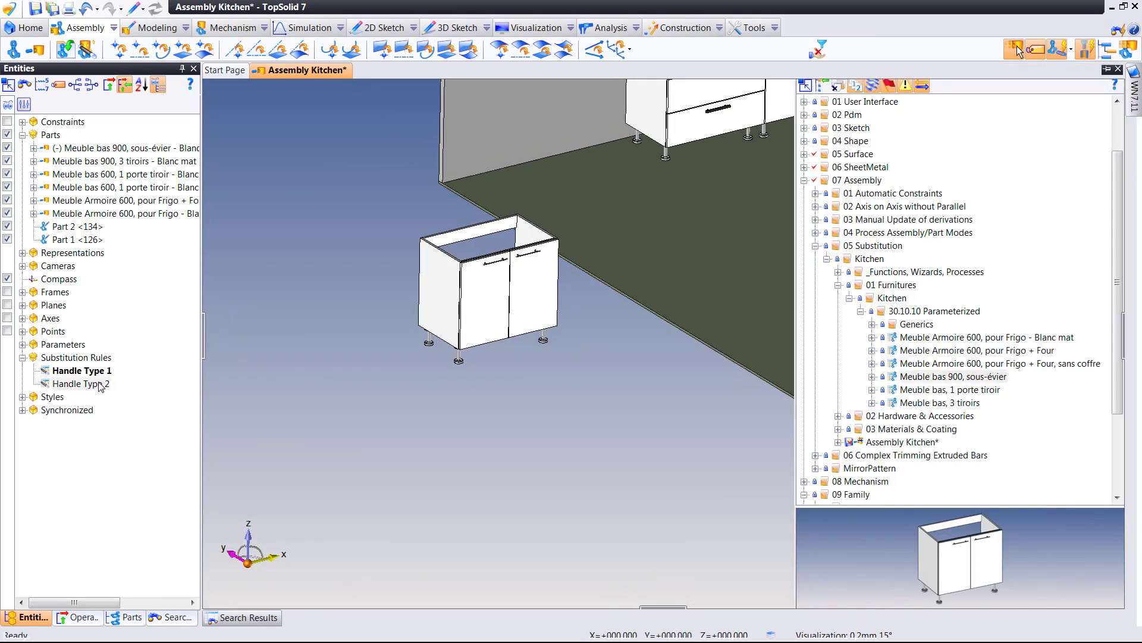
pyautogui.click(151, 423)
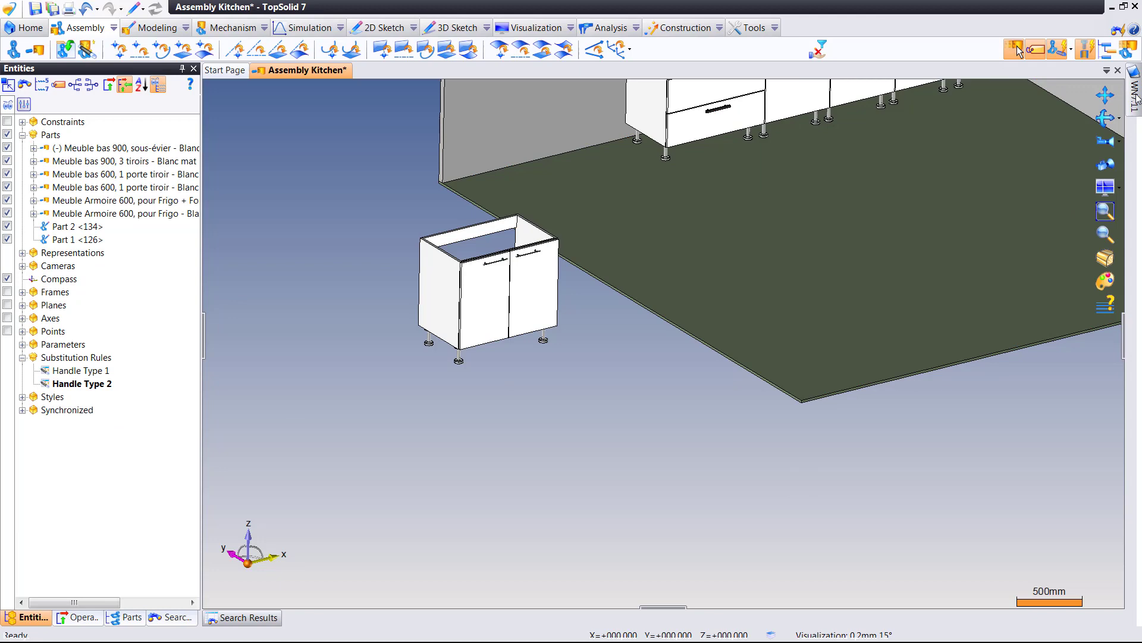
# Step: Include a second Meuble bas 900, sous-évier cabinet in front of the first without constraints, and compare the handles on both
pyautogui.moveTo(1135, 99)
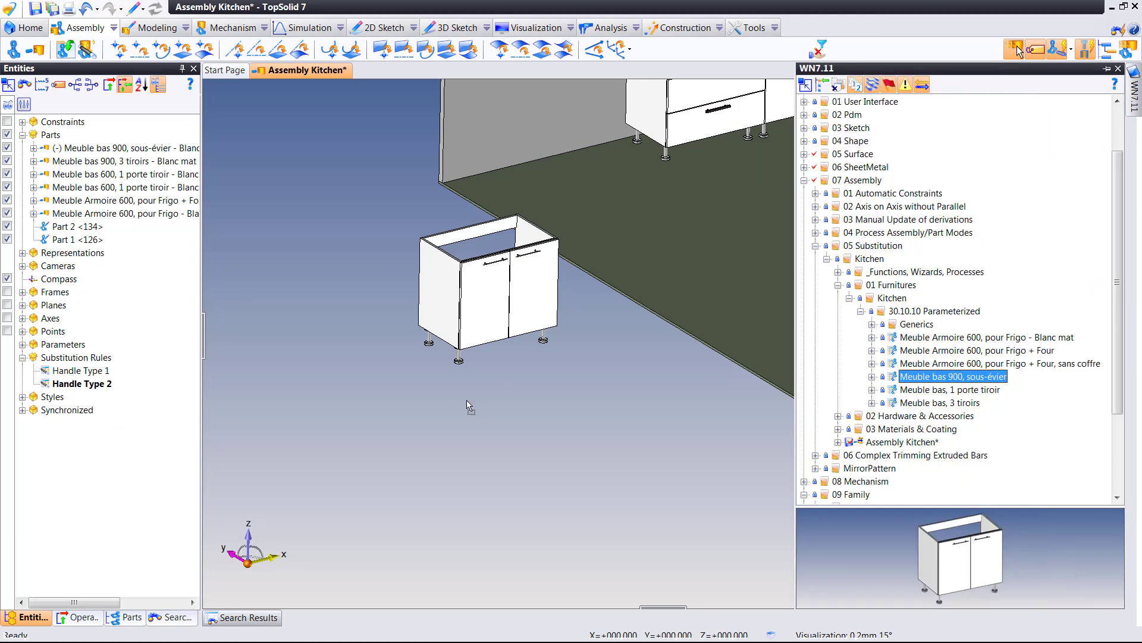
pyautogui.moveTo(469, 407); pyautogui.dragTo(574, 378)
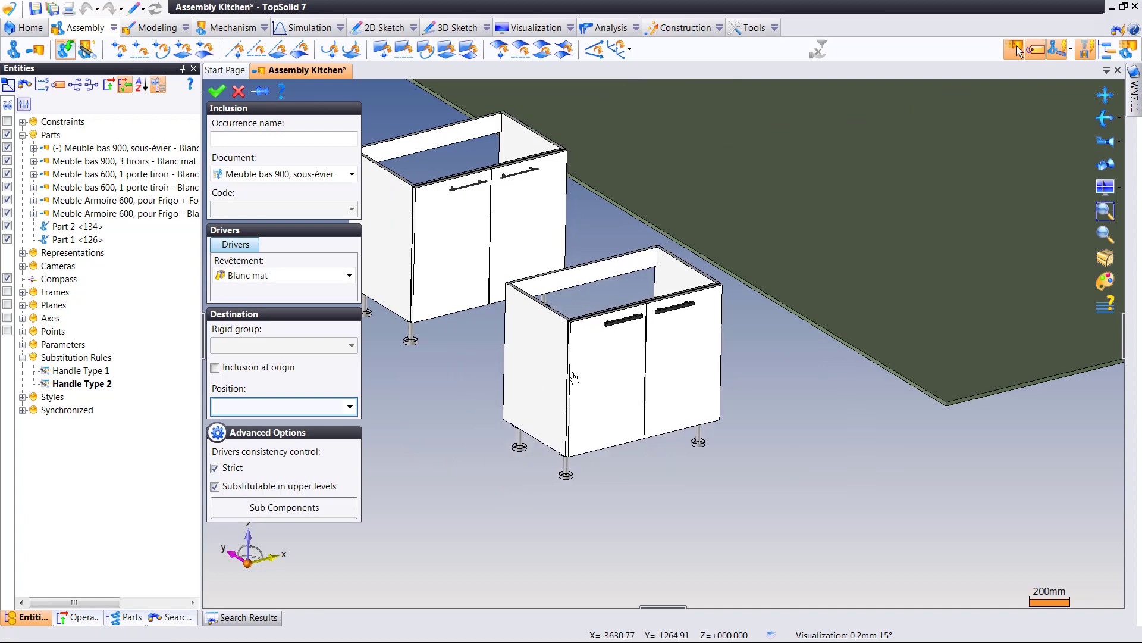
pyautogui.rightClick(416, 381)
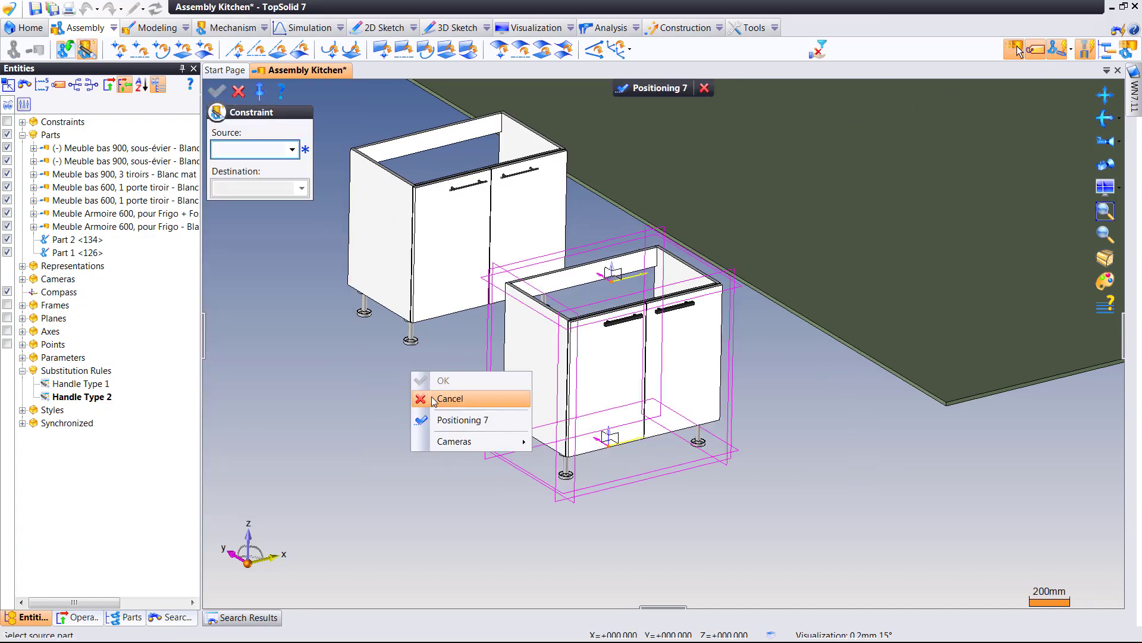
pyautogui.click(434, 399)
pyautogui.scroll(5, 497, 276)
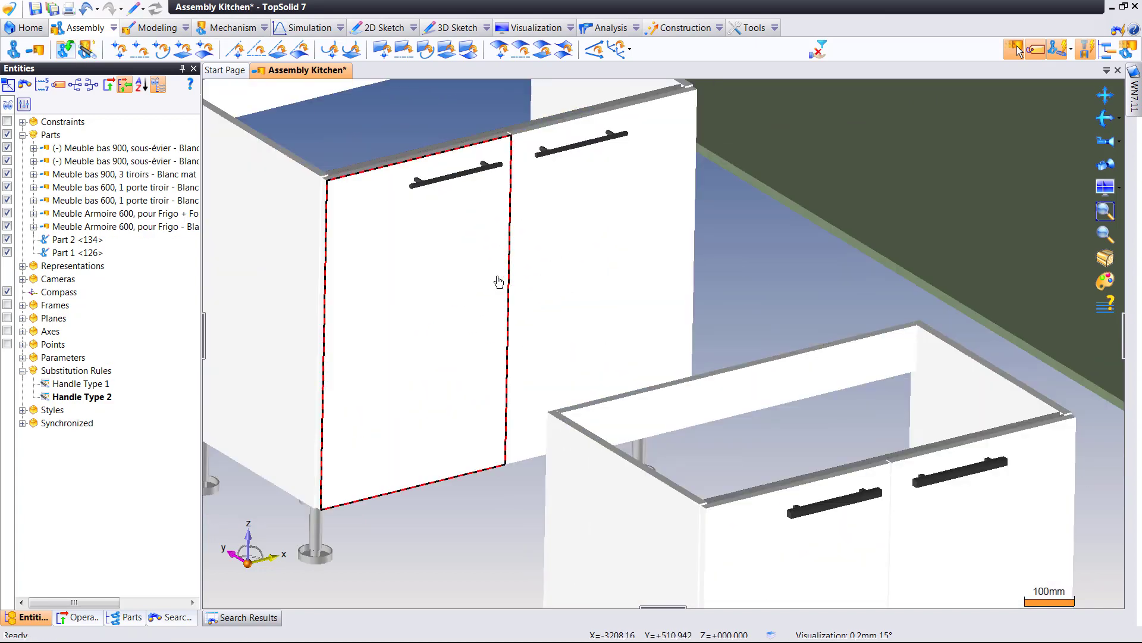
pyautogui.moveTo(731, 431); pyautogui.dragTo(629, 325, button='middle')
pyautogui.scroll(-5, 629, 325)
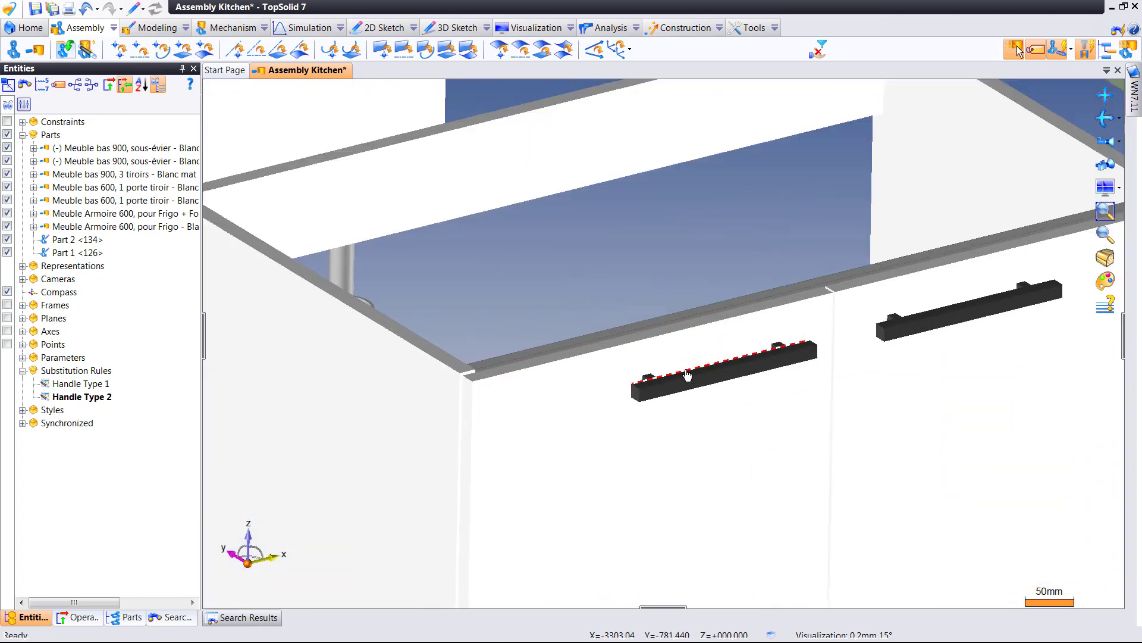
pyautogui.scroll(-4, 569, 337)
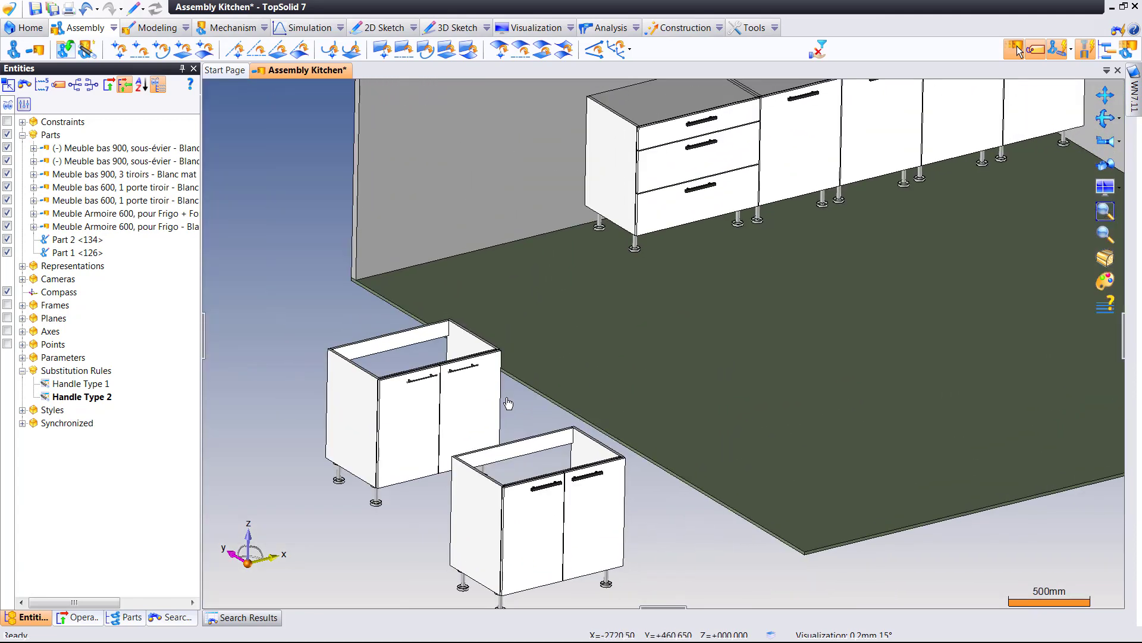
pyautogui.moveTo(331, 363); pyautogui.dragTo(321, 380, button='middle')
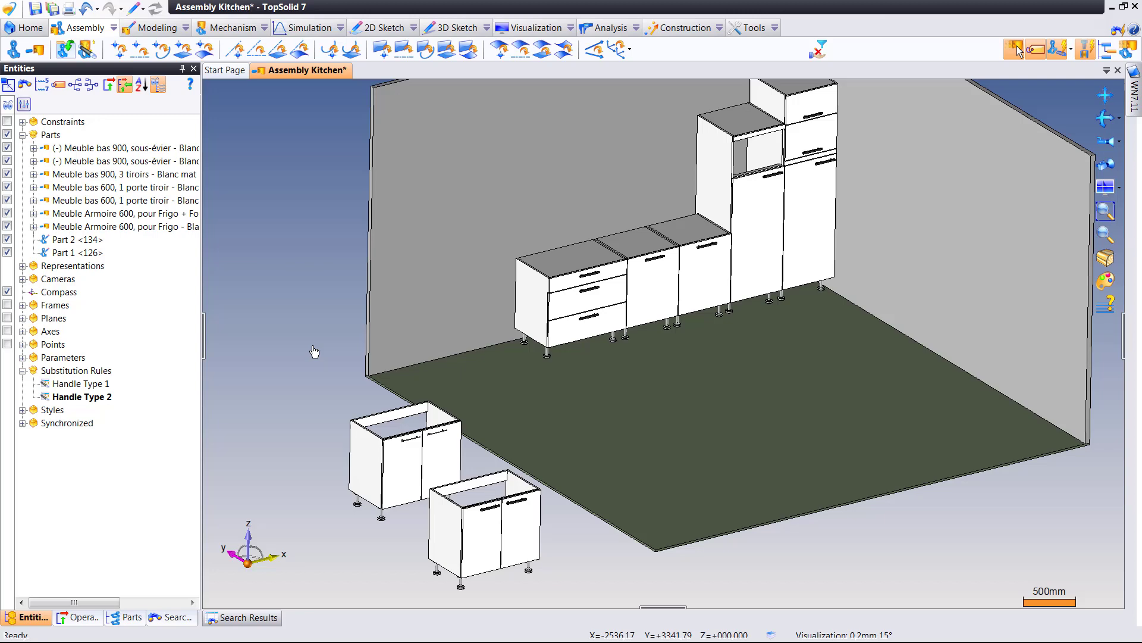